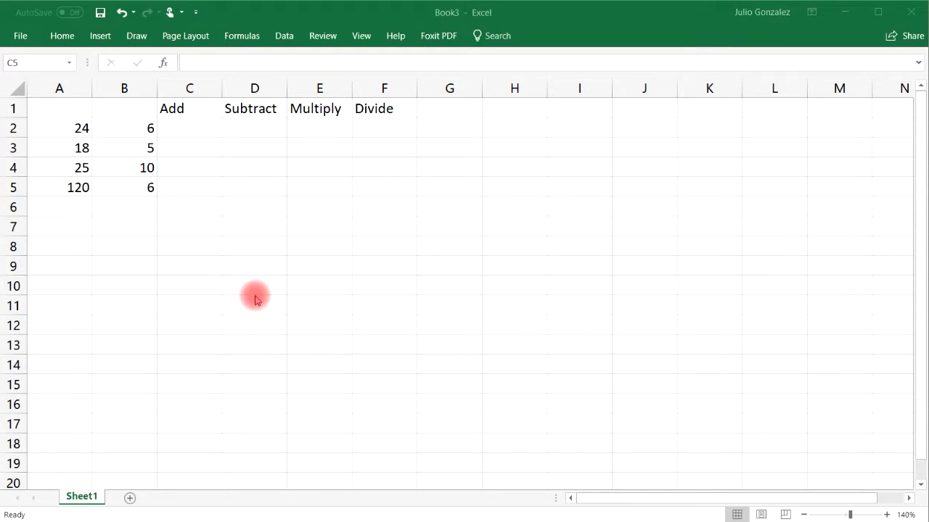
Enter =A2+B2 in C2 so it adds 24 and 6 to show 30.
left_click(189, 123)
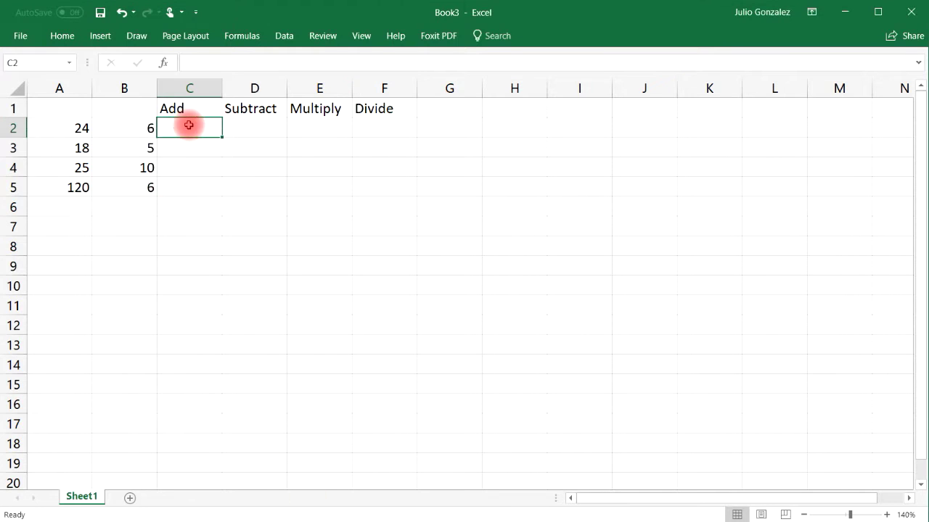
left_click(60, 129)
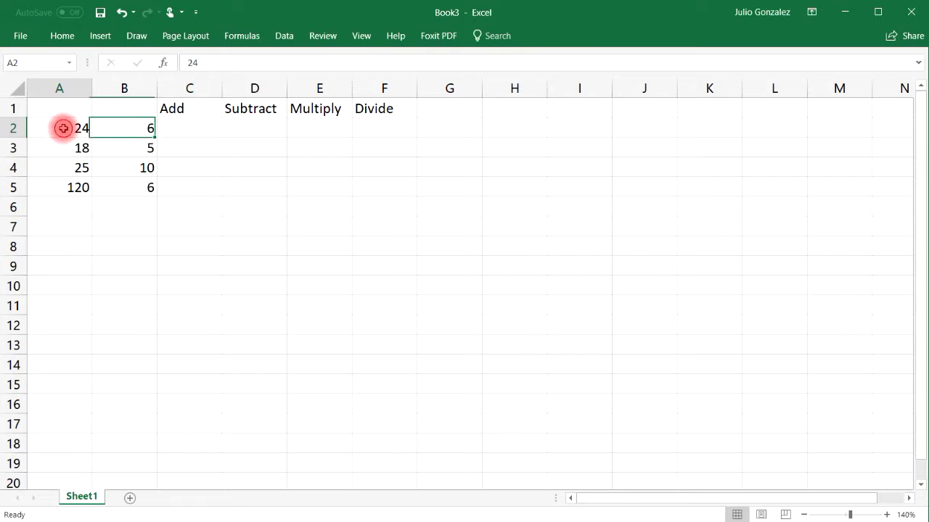
left_click(114, 128)
left_click(82, 128)
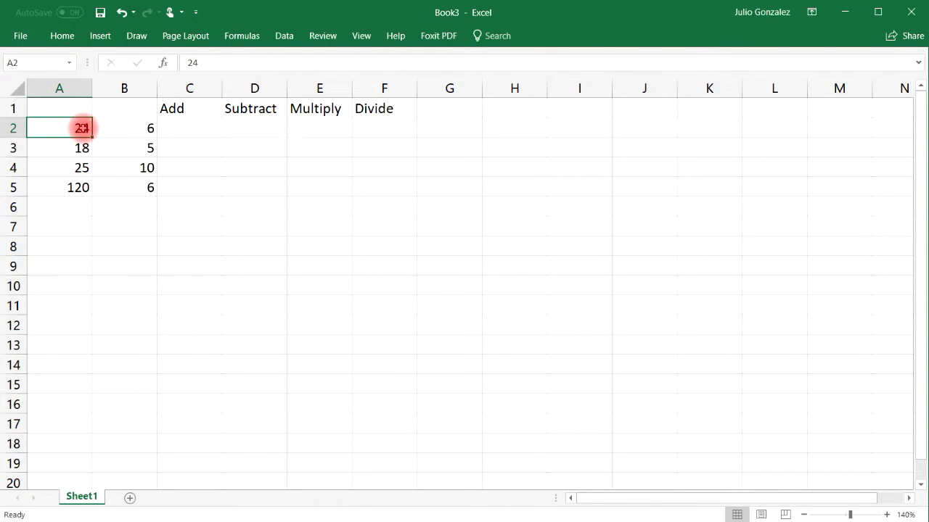
left_click(116, 128)
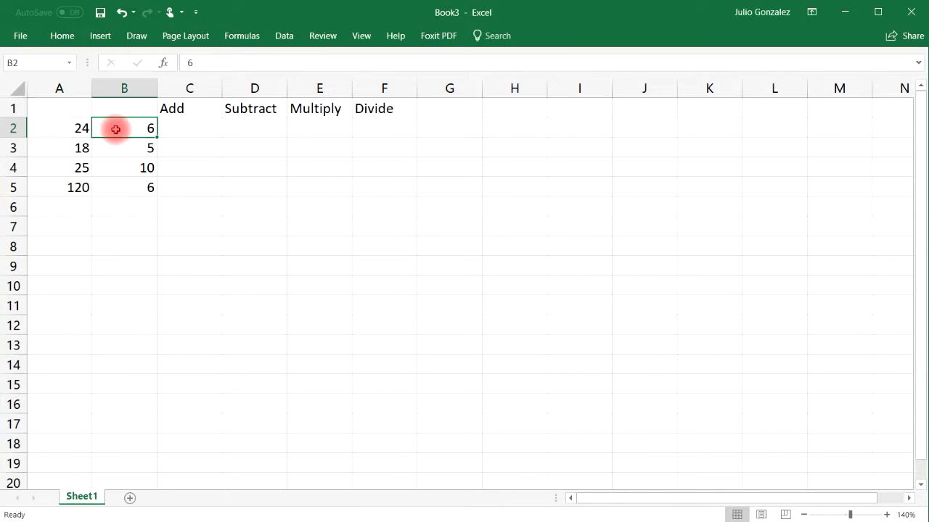
left_click(189, 129)
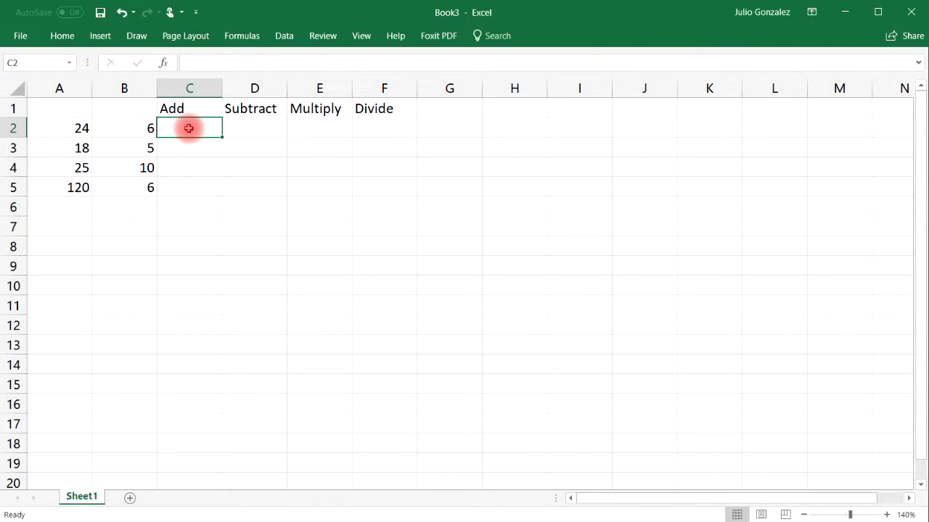
type("=")
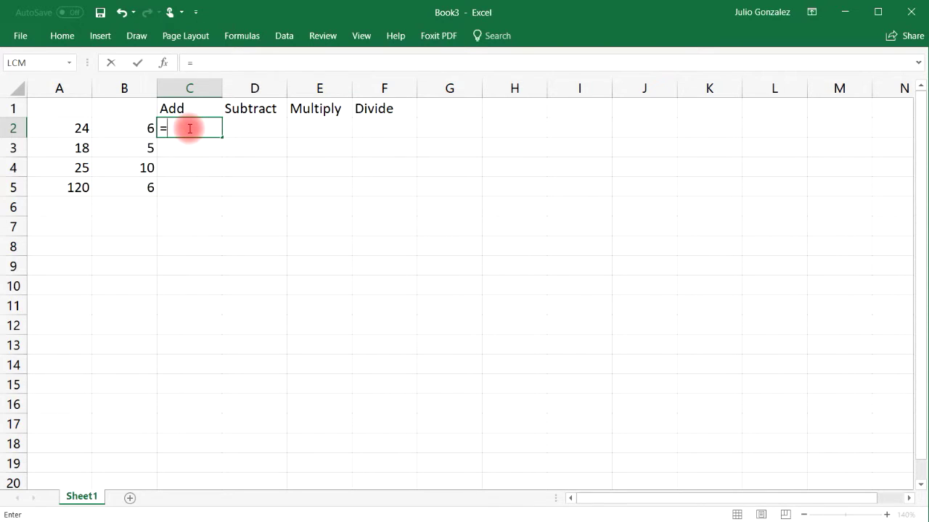
type("A2+B2")
key("ctrl+Return")
key("Return")
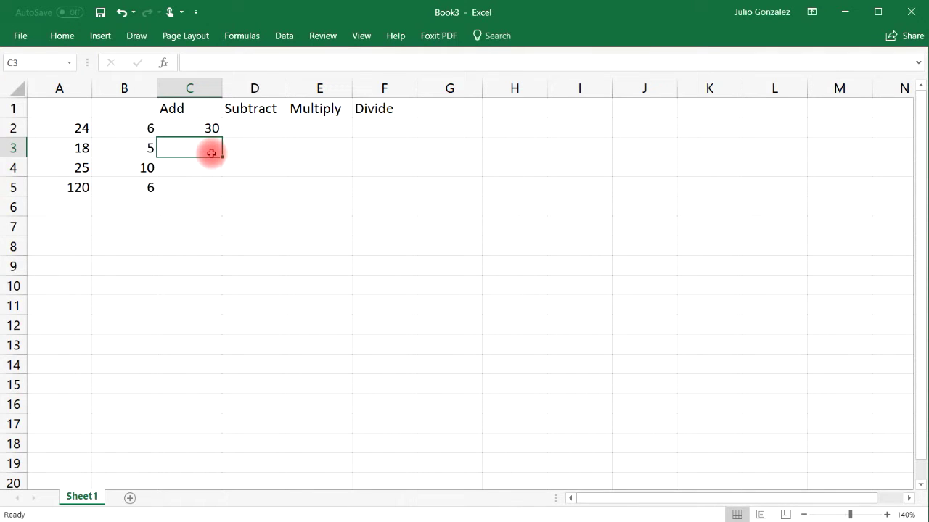
Enter =A3+B3 in C3 (23) and =A2+A3+B2 in C4 (48), then review C4's referenced cells.
type("=A")
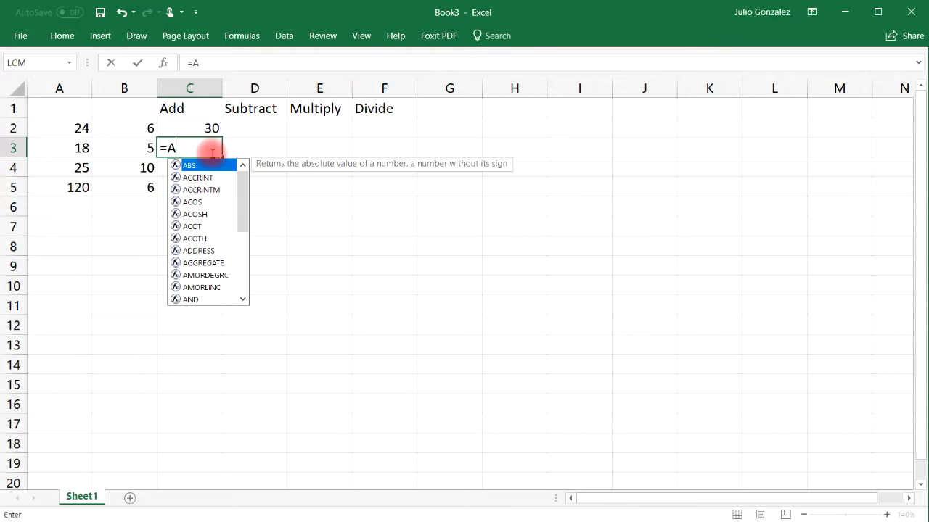
type("3+B3")
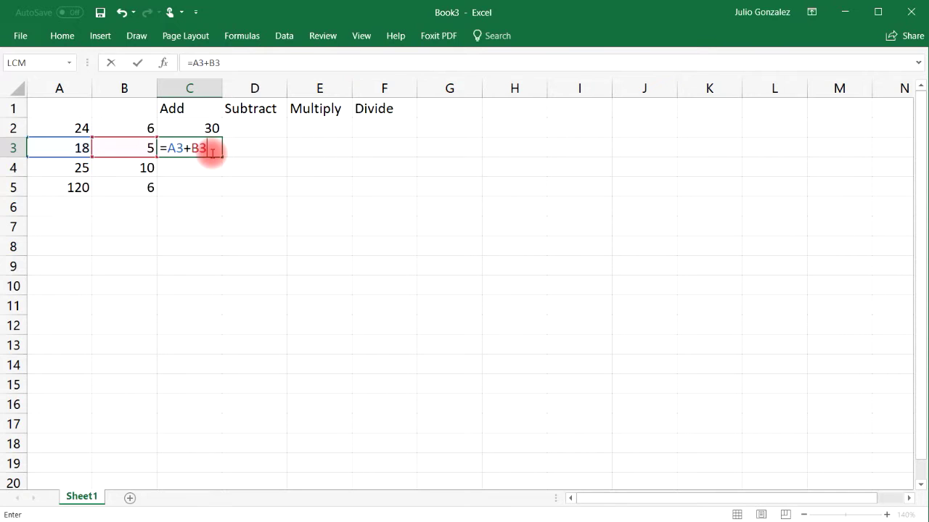
key("Return")
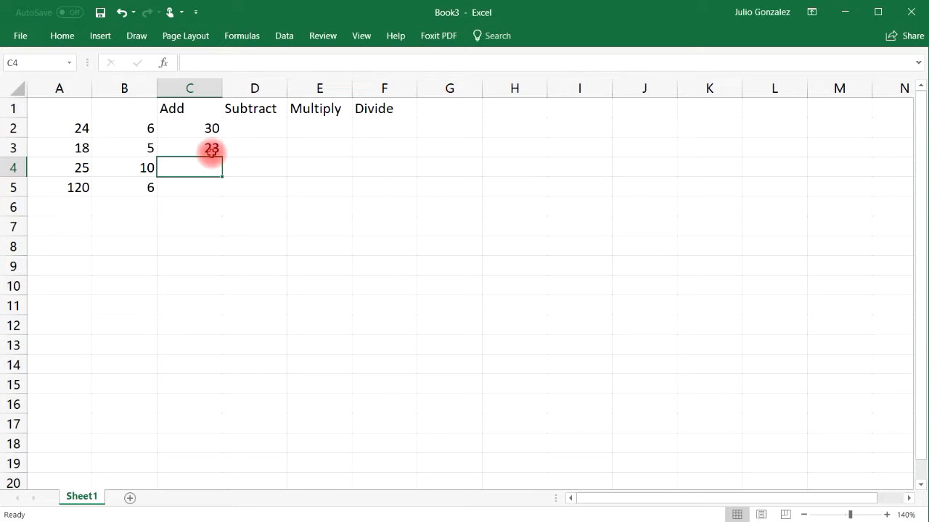
type("=")
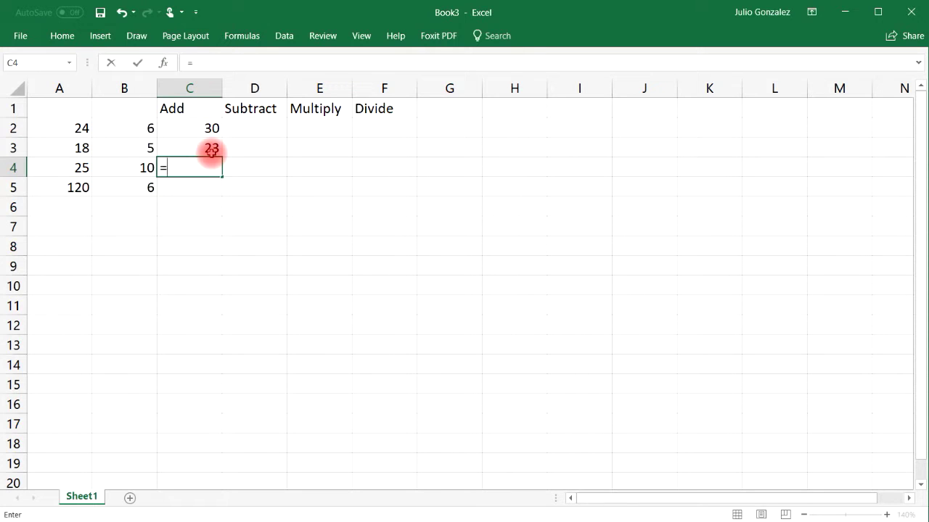
type("A")
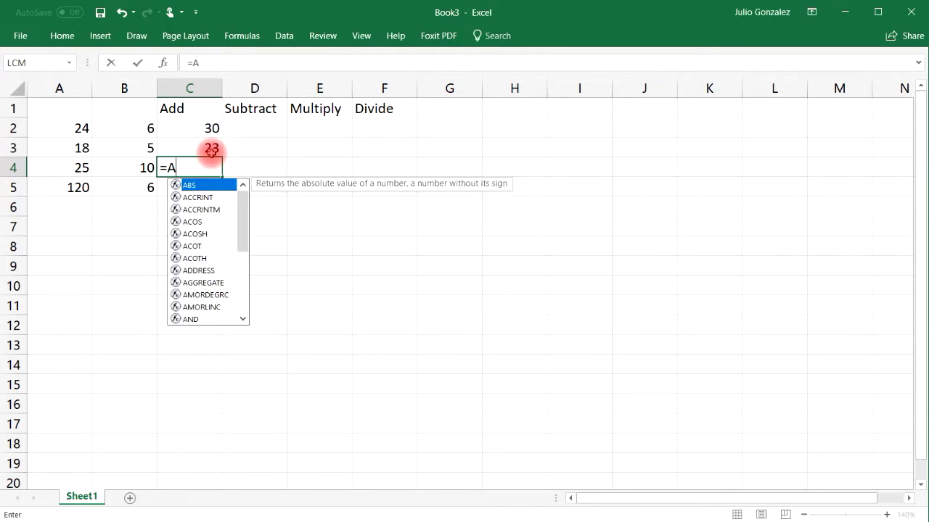
type("2+")
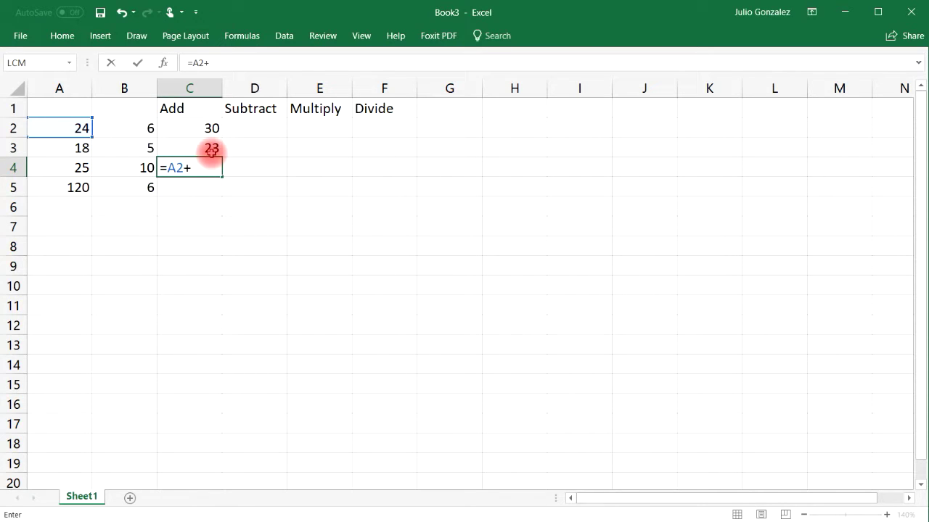
type("A3+B2")
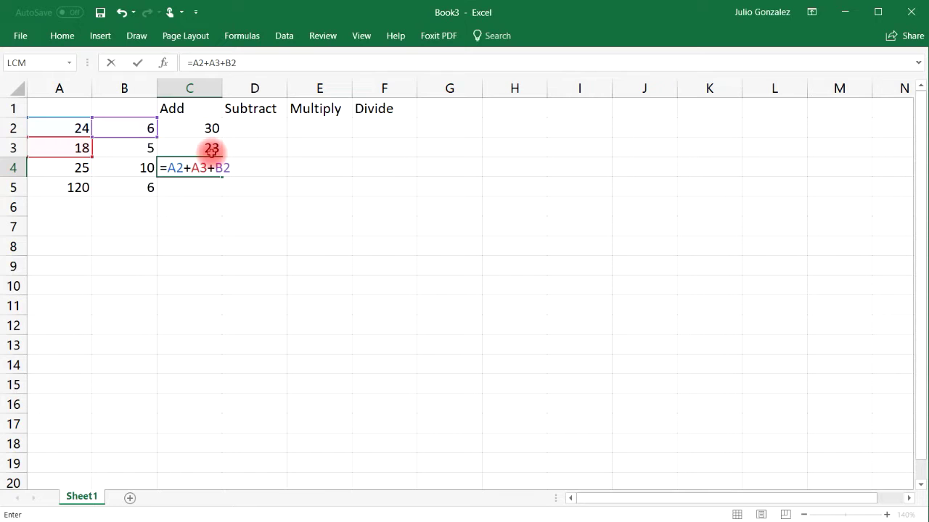
key("Return")
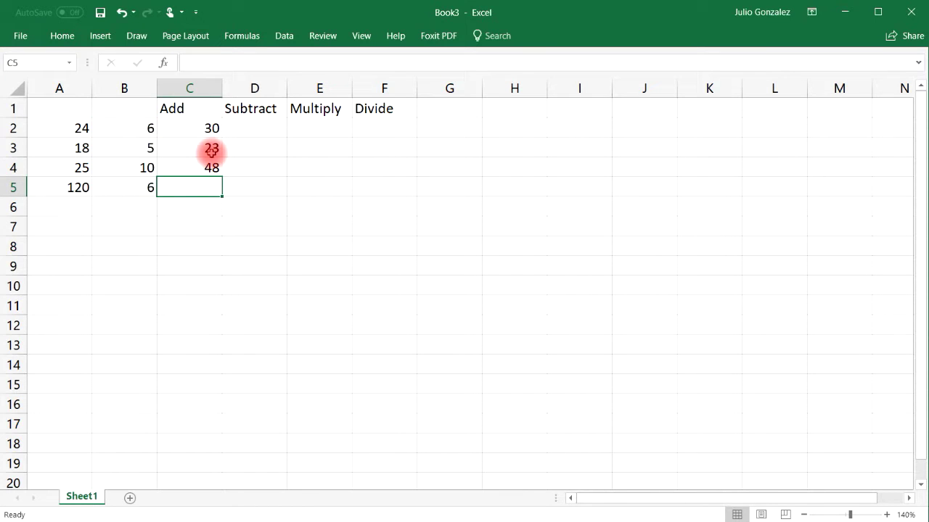
left_click(68, 127)
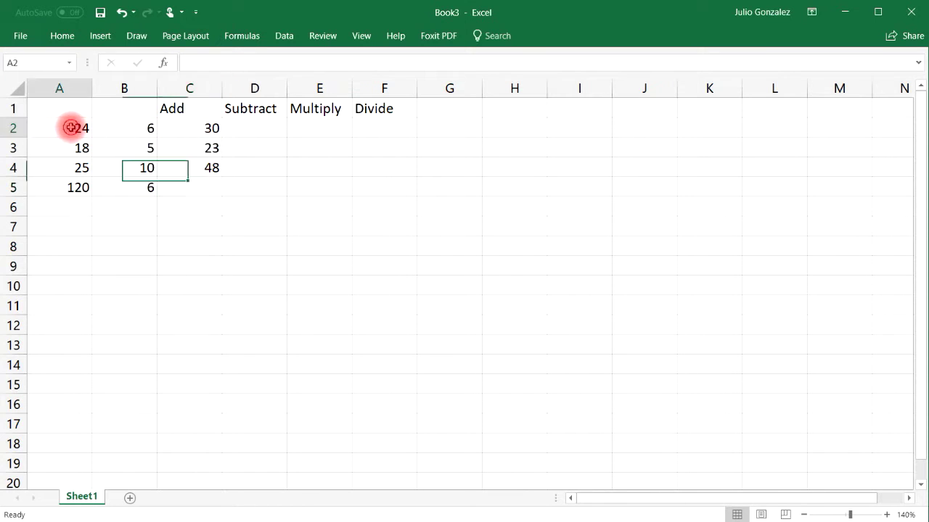
left_click(134, 128)
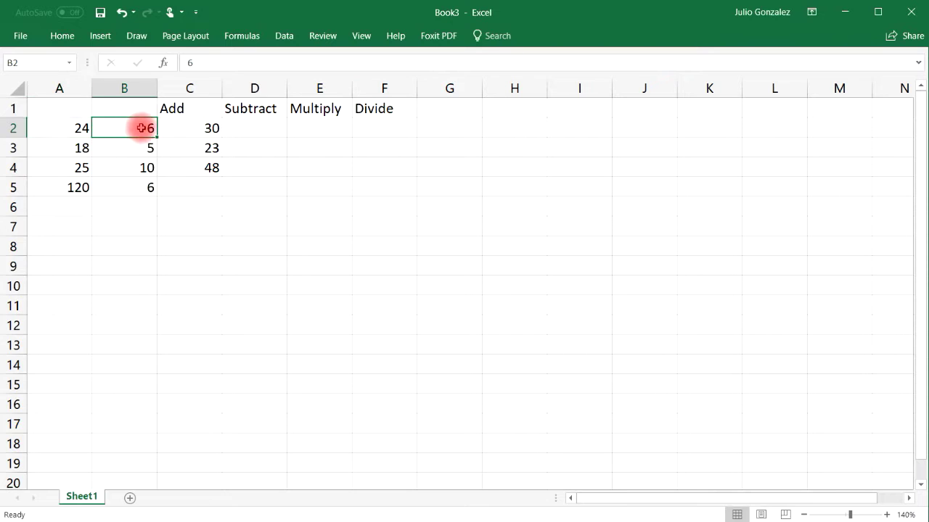
left_click(83, 148)
left_click(213, 169)
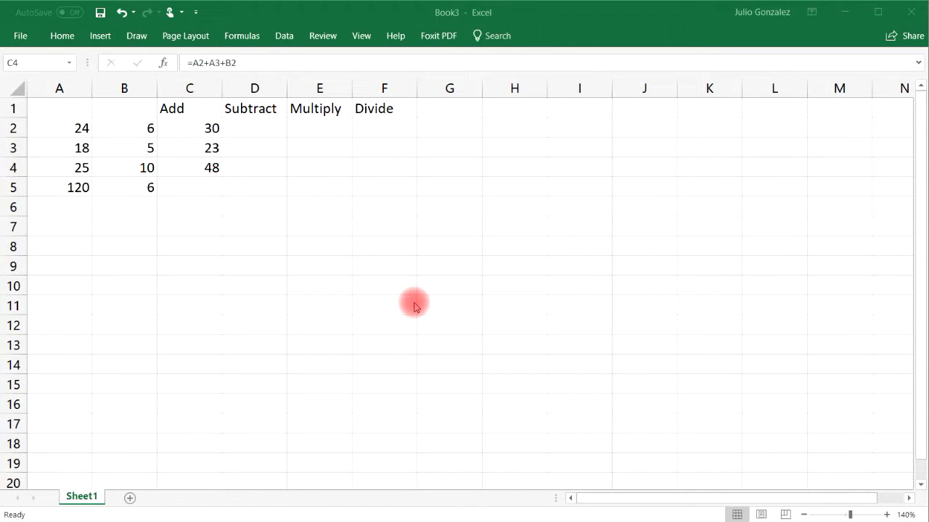
Total column A in A6 with =SUM(A2:A5), showing 187, and check the summed values.
left_click(70, 204)
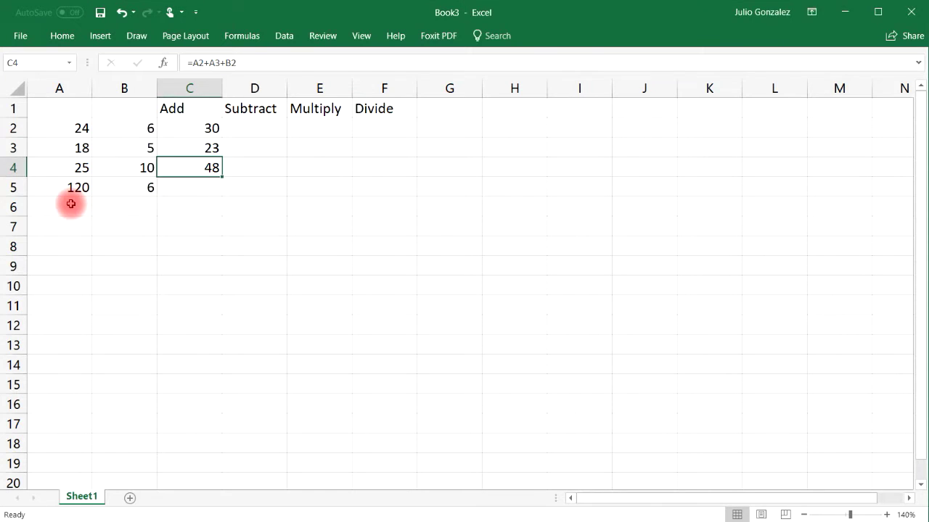
type("=")
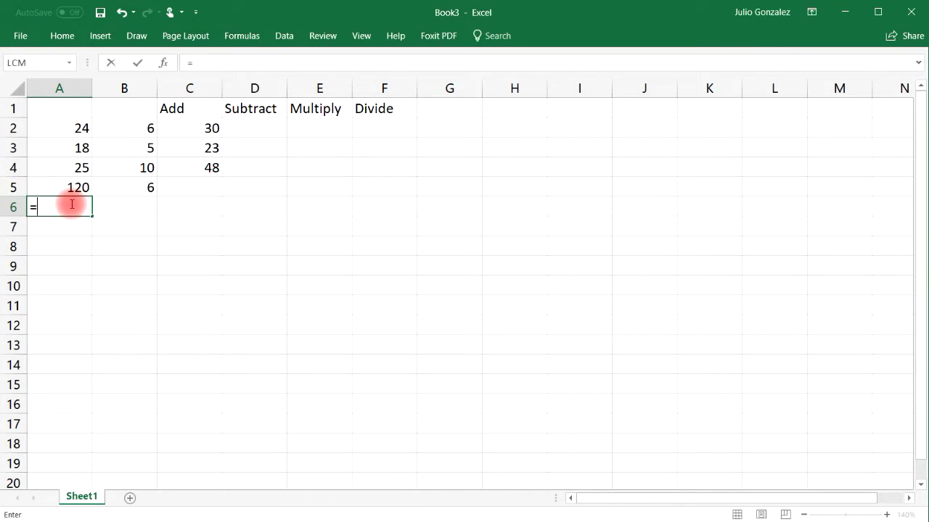
type("sum")
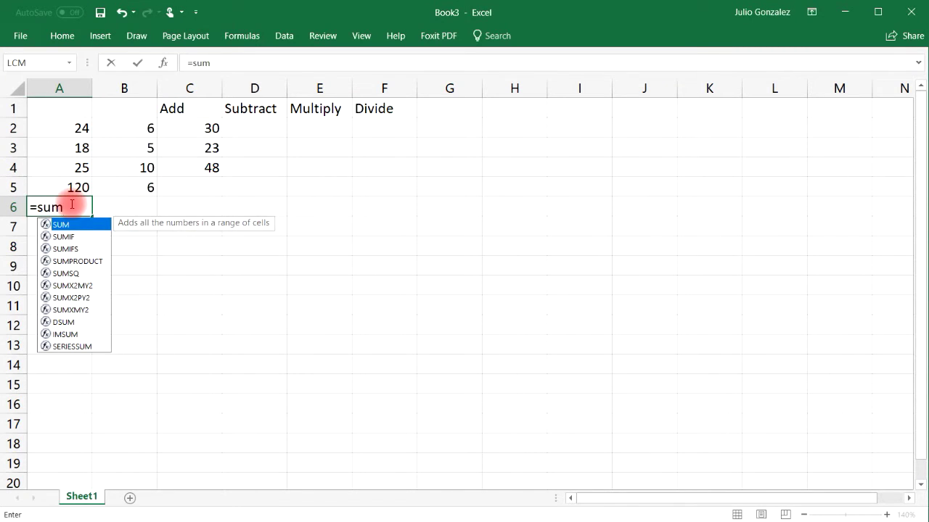
type("9")
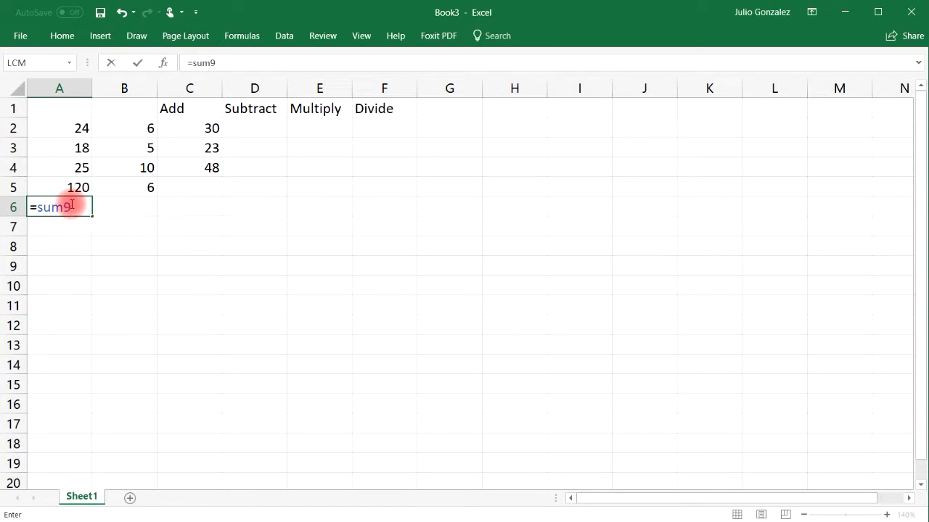
key("BackSpace")
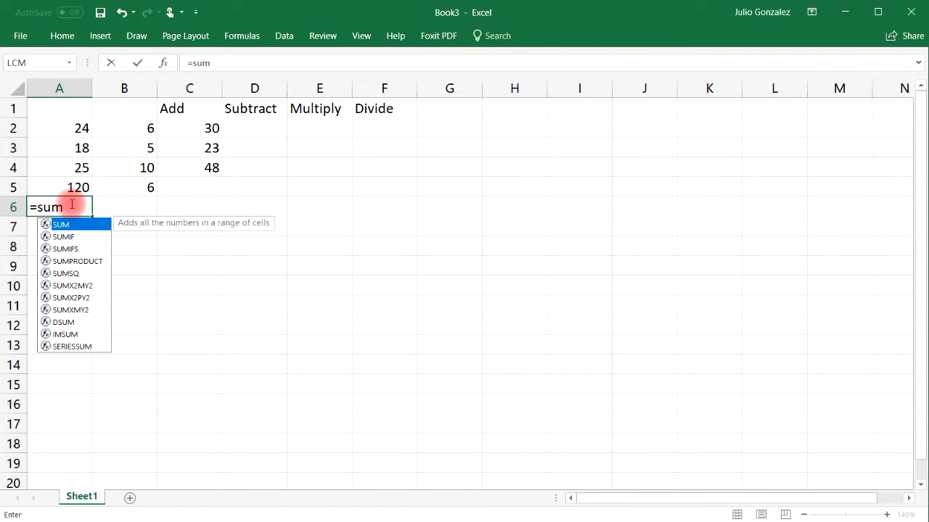
type("(")
left_click_drag(68, 129, 78, 187)
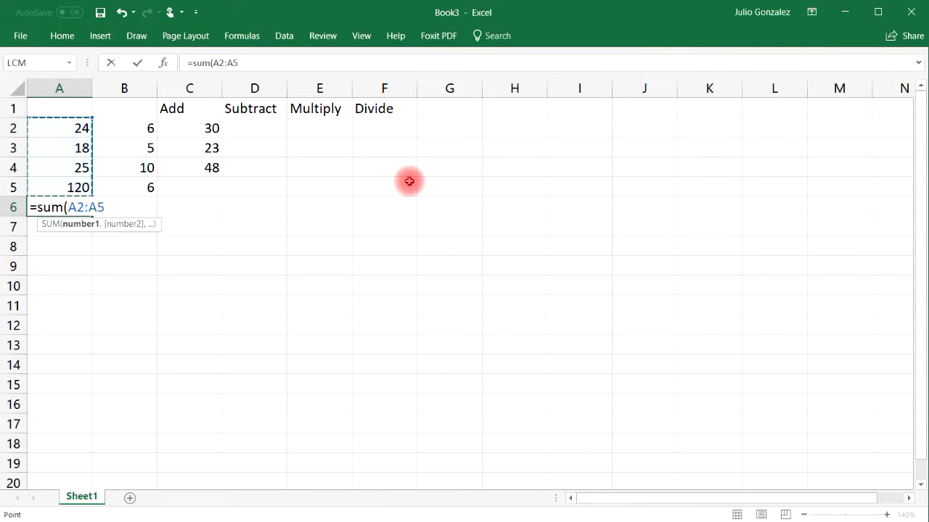
type(")")
key("Return")
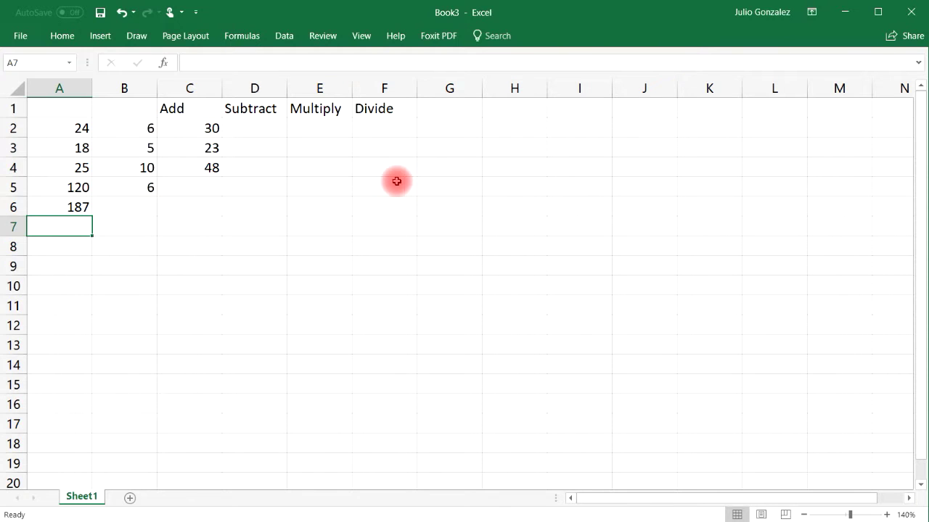
left_click(85, 132)
left_click(83, 147)
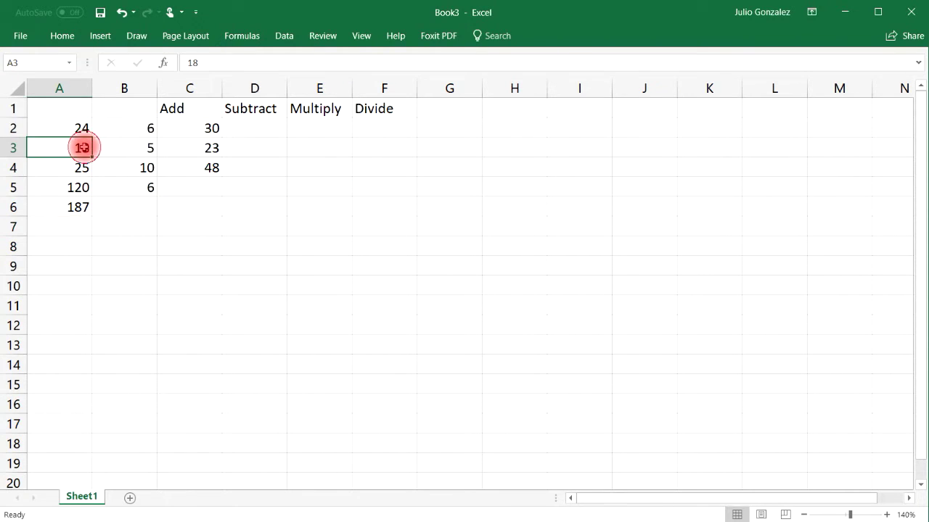
left_click(85, 166)
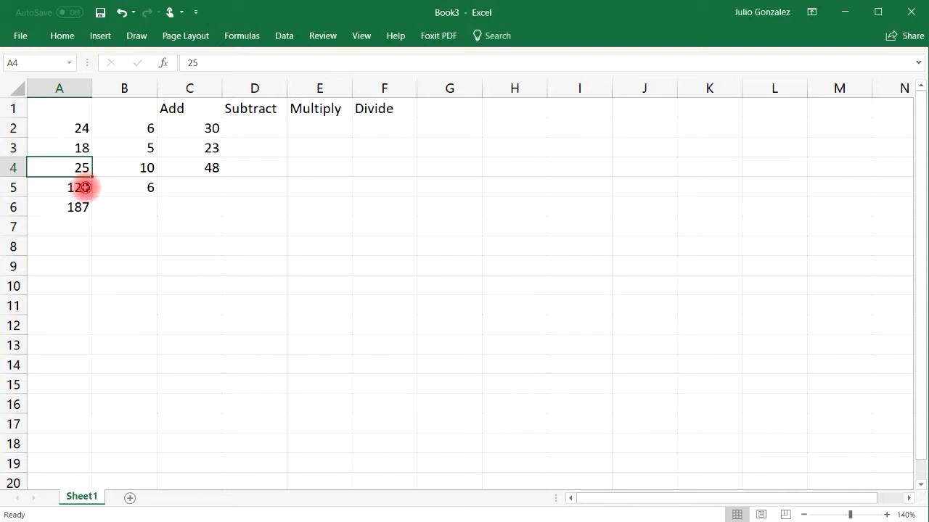
left_click(83, 188)
Total column B in B6 with =SUM(B2:B5), showing 27.
left_click(131, 209)
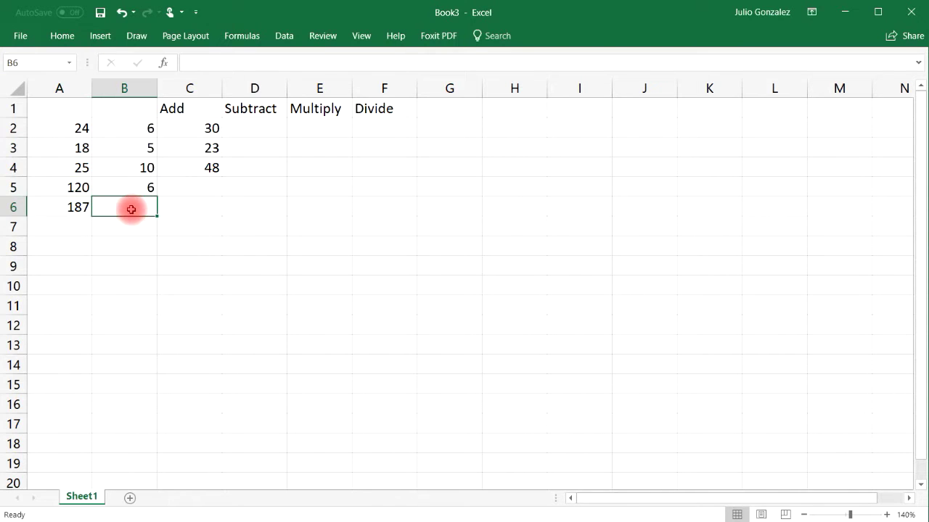
type("=sum")
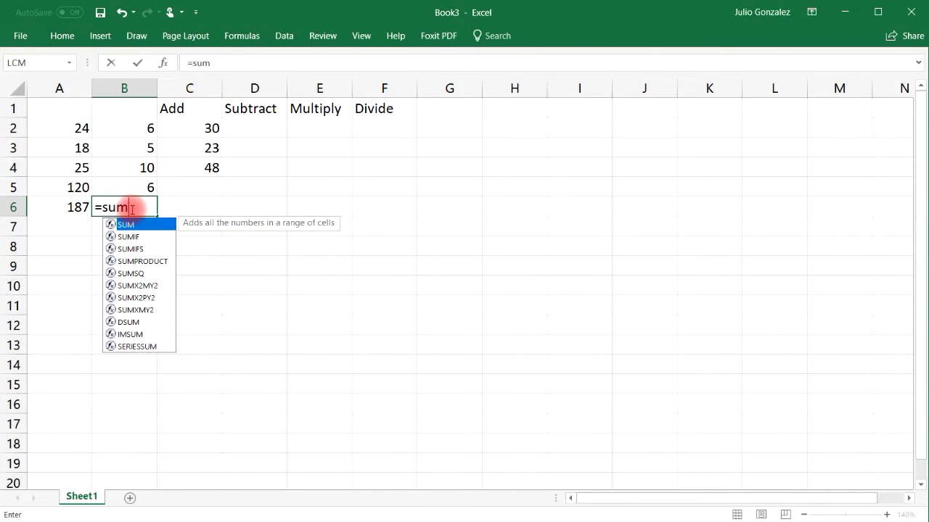
type("(")
left_click_drag(135, 127, 135, 188)
type(")")
key("Return")
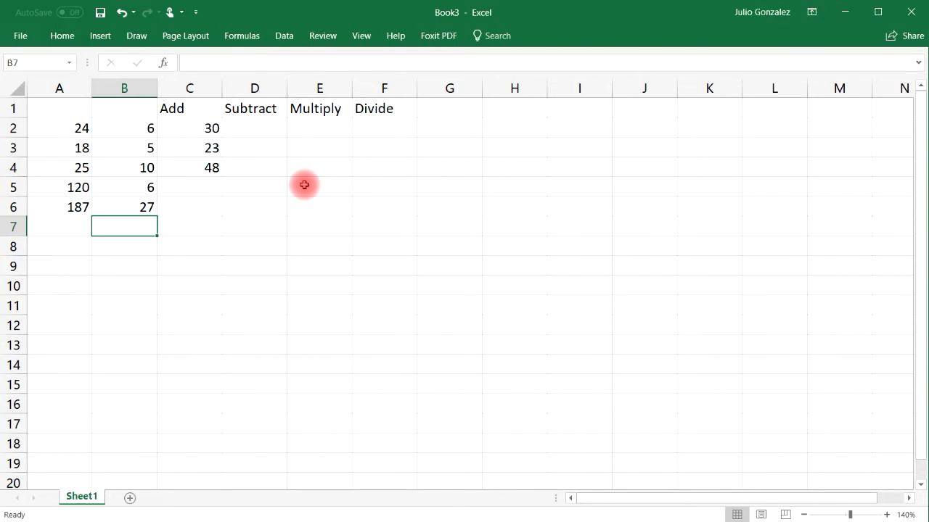
Sum the whole A2:B5 block in A7 with =SUM(A2:B5), showing 214, and review the totals.
left_click(70, 229)
type("=sum(")
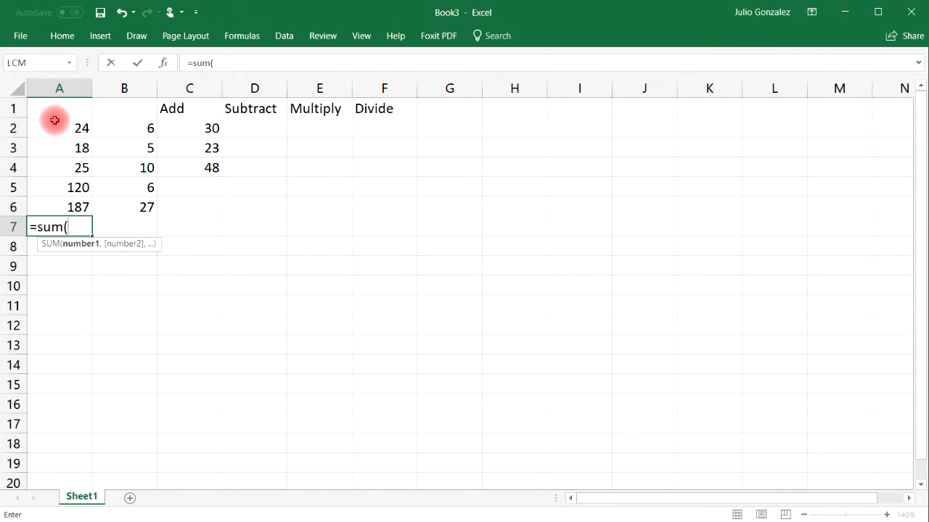
left_click_drag(65, 126, 127, 184)
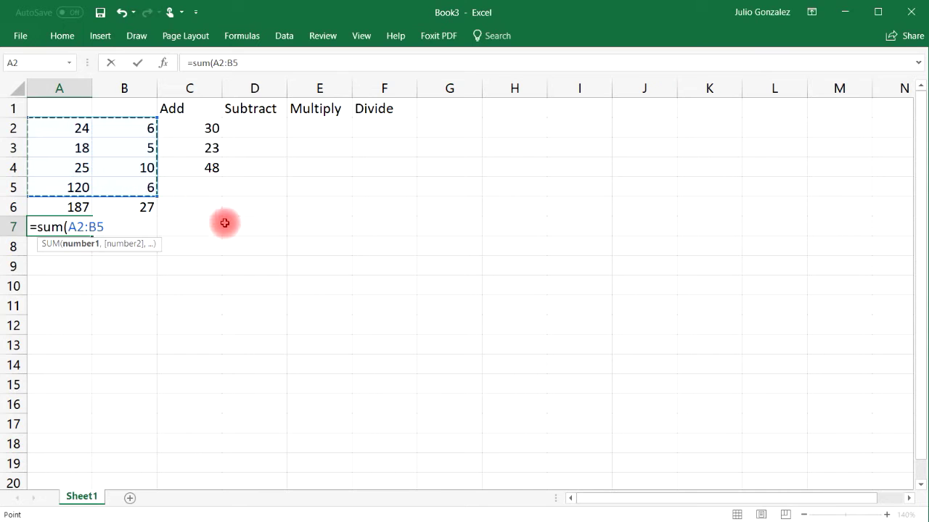
type(")")
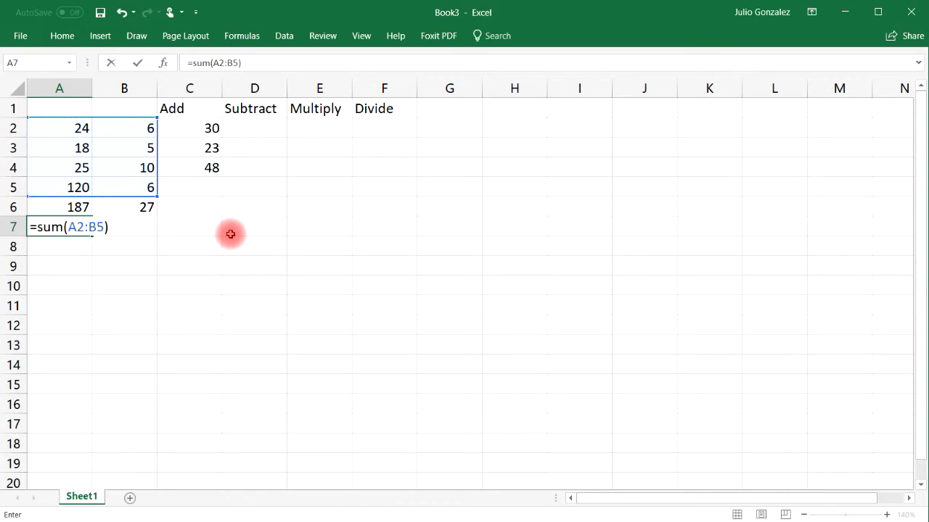
key("Return")
left_click(73, 208)
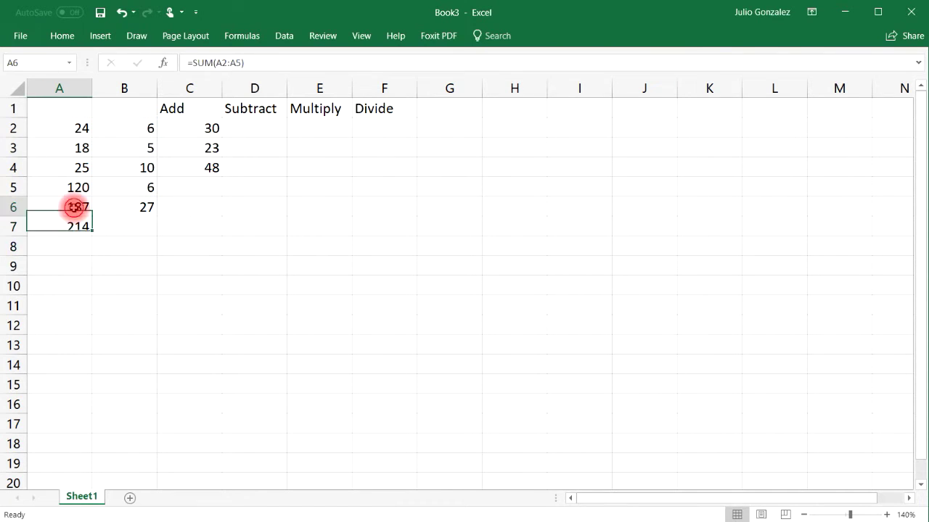
left_click(124, 207)
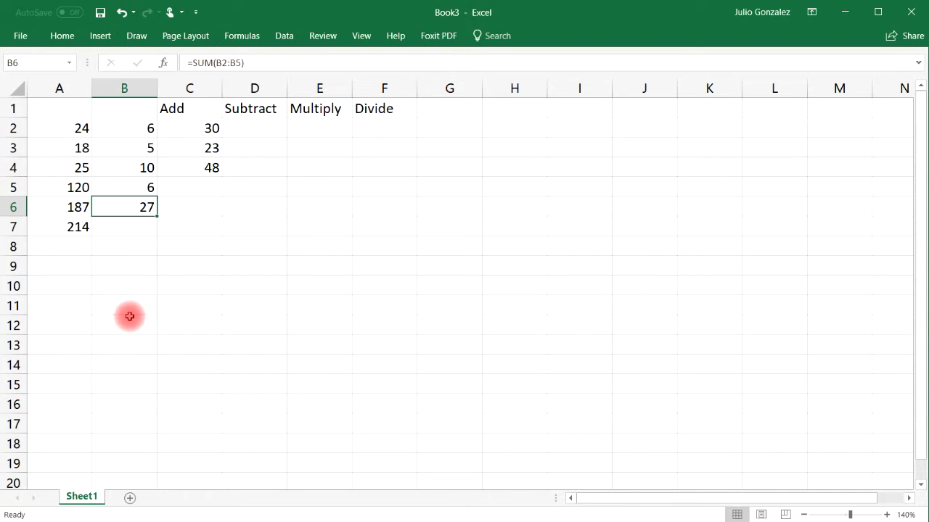
left_click(256, 128)
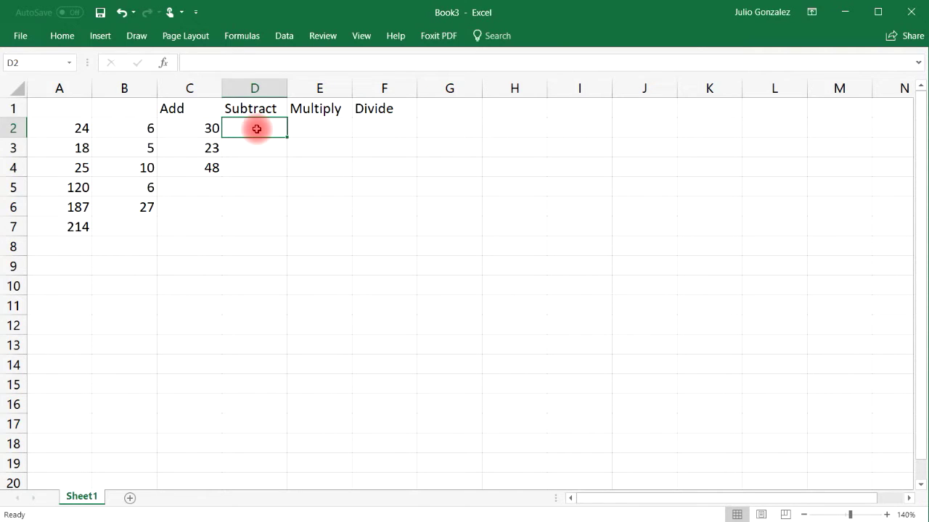
Enter =A2-B2 in D2 (18) and =A2-B2-B3 in D3 (13), then check D3's source cells.
type("=A2-")
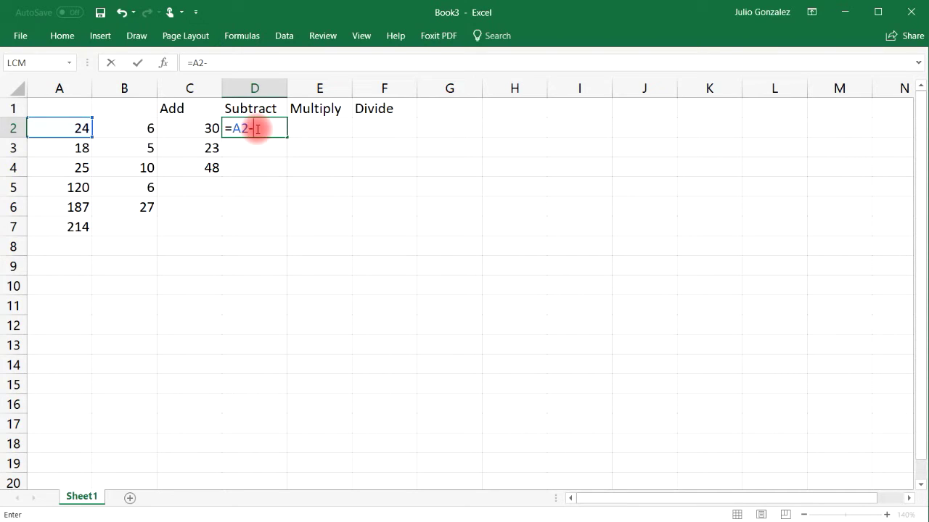
type("B2")
key("Return")
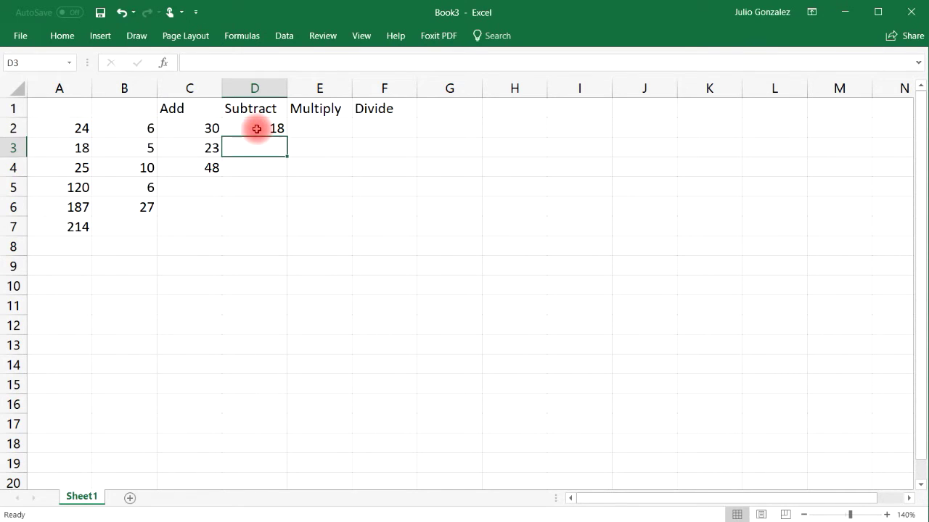
type("=")
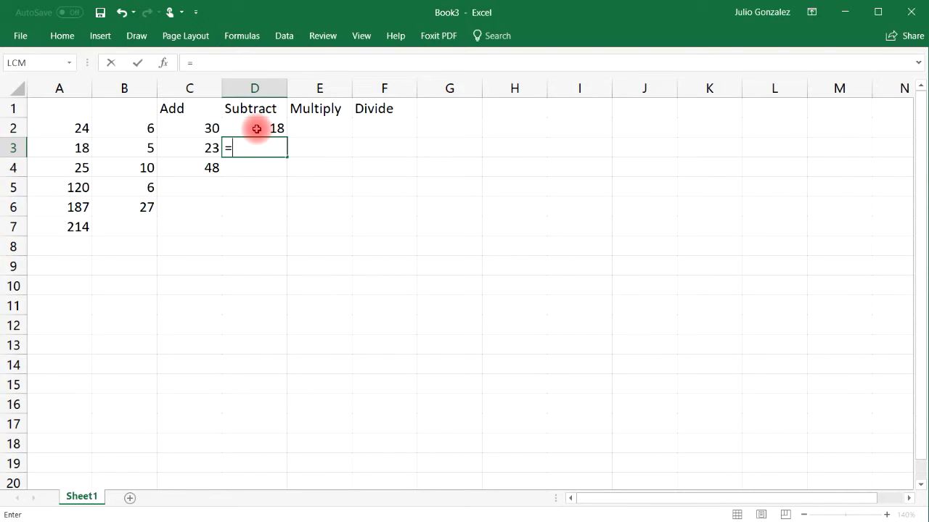
type("A2")
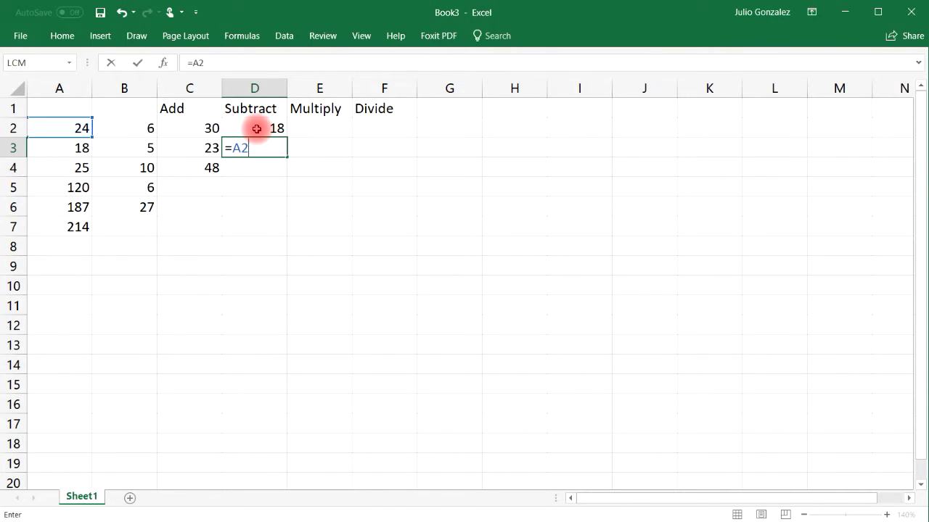
type("-B2-B3")
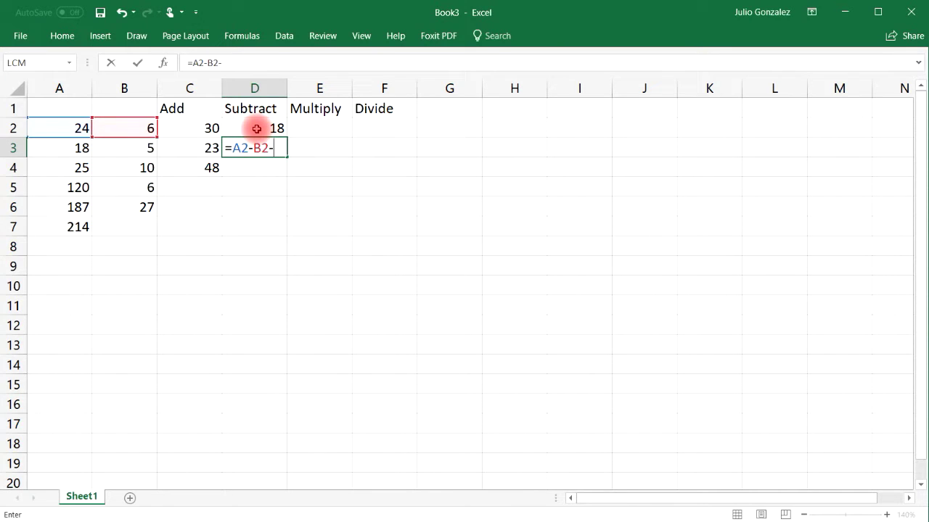
key("Return")
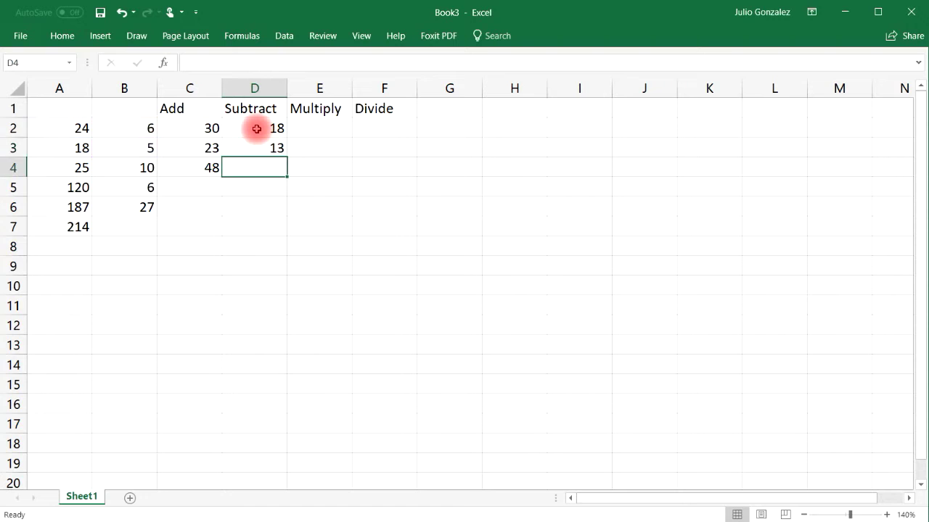
left_click(73, 128)
left_click(145, 127)
left_click(154, 147)
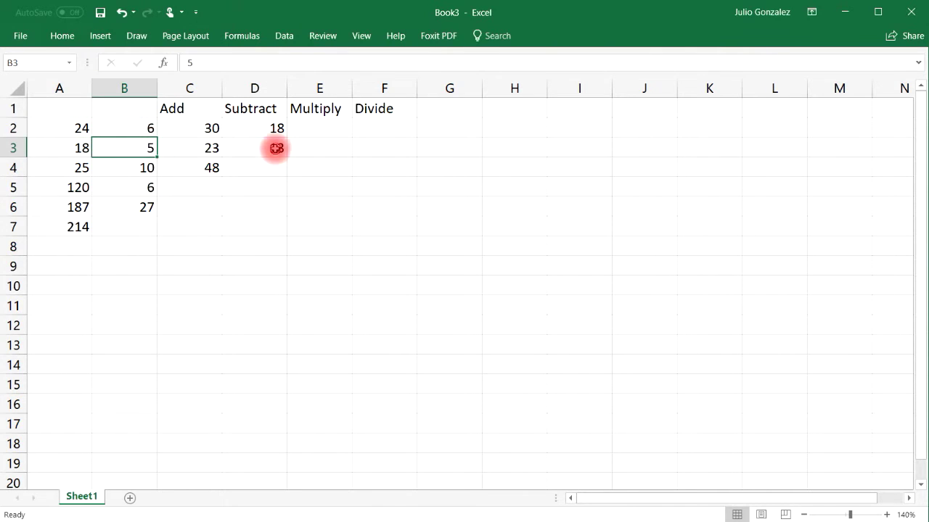
left_click(276, 149)
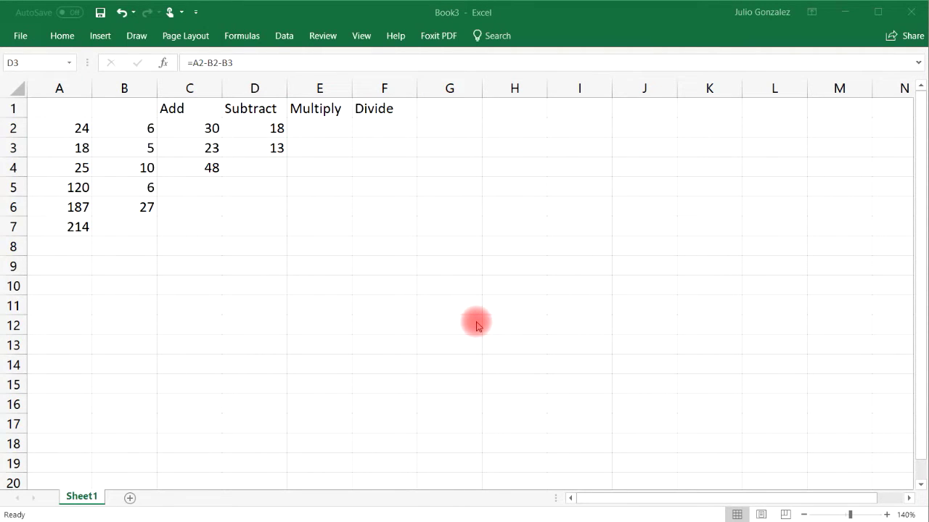
Enter =A4*B4 in E4 so the Multiply column shows 250.
left_click(307, 124)
left_click(307, 124)
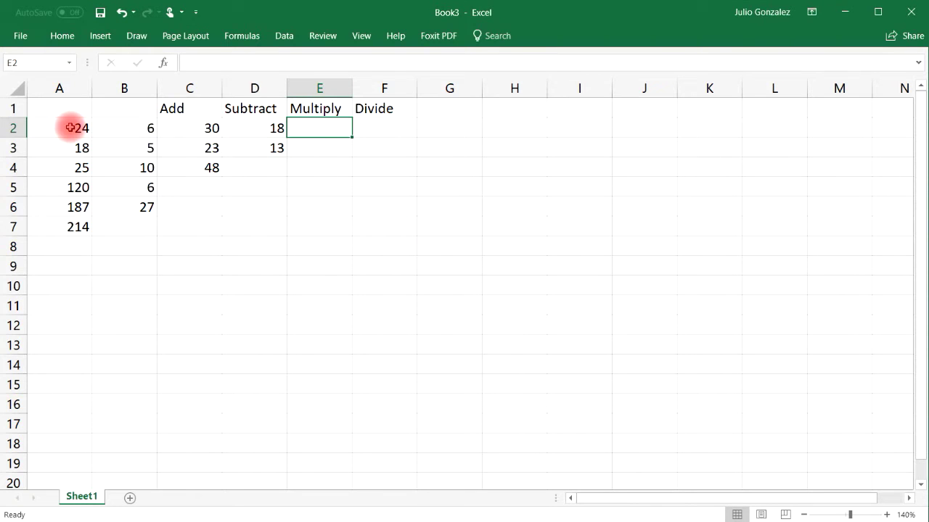
left_click(79, 166)
left_click(138, 167)
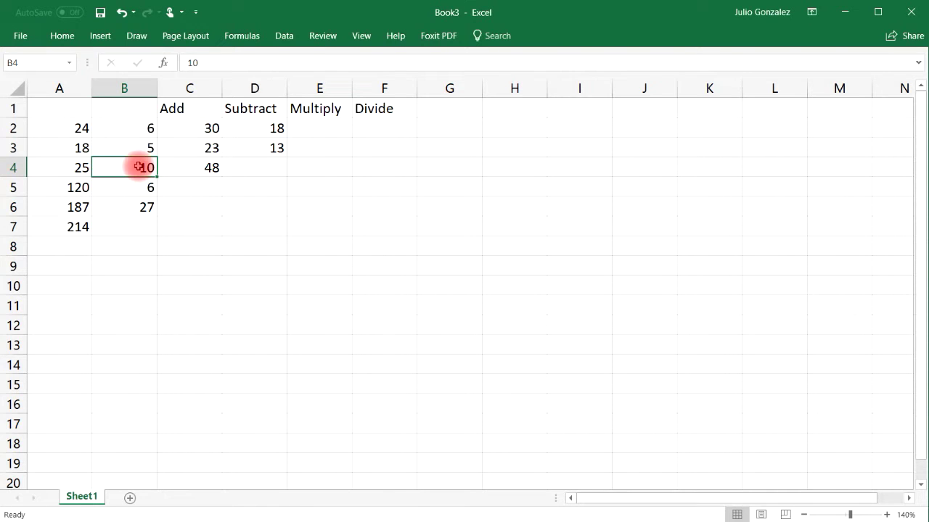
left_click(332, 172)
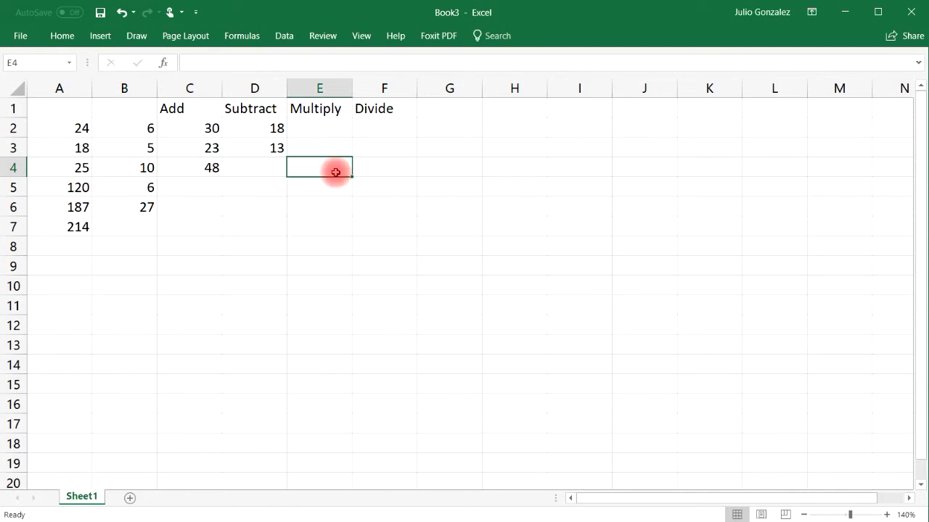
type("=")
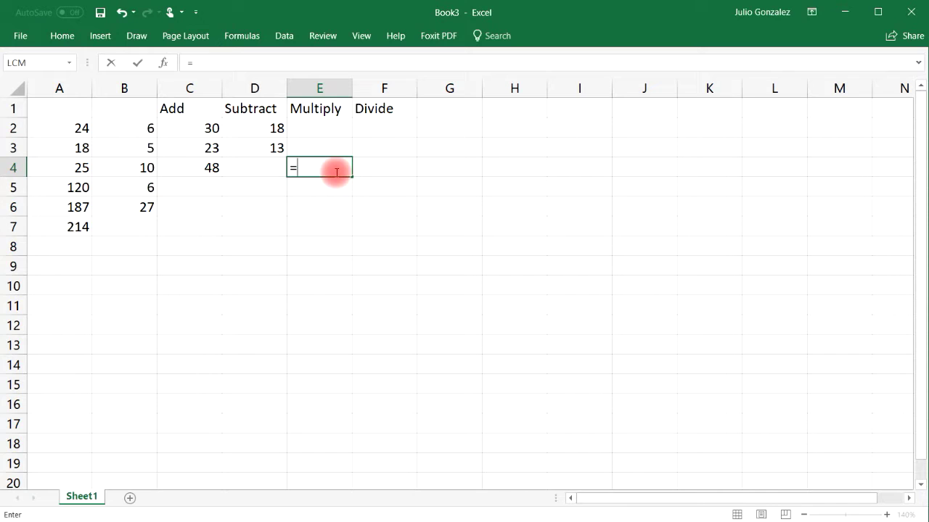
type("A4")
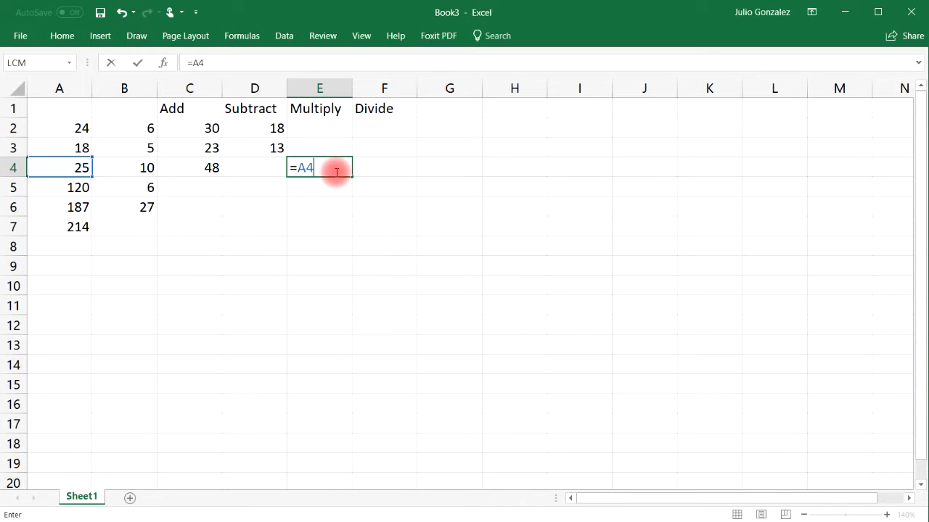
type("*")
type("B4")
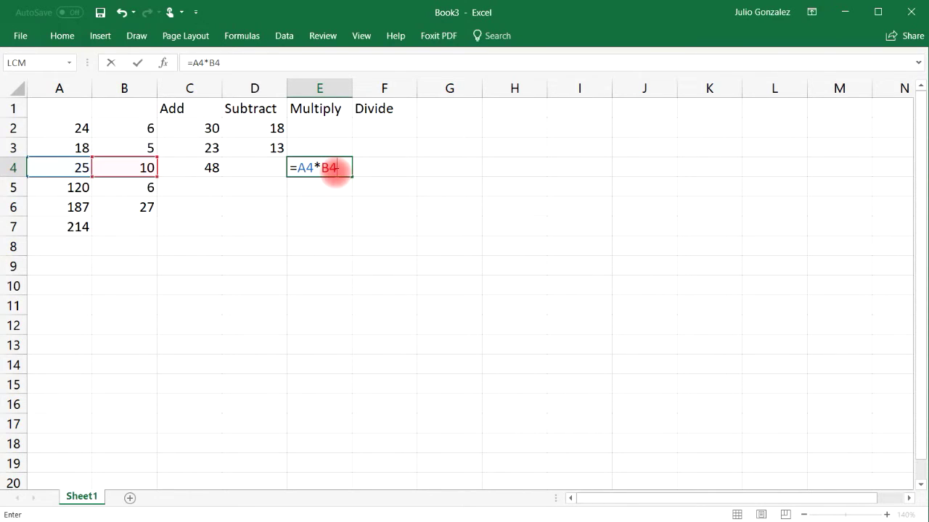
key("Return")
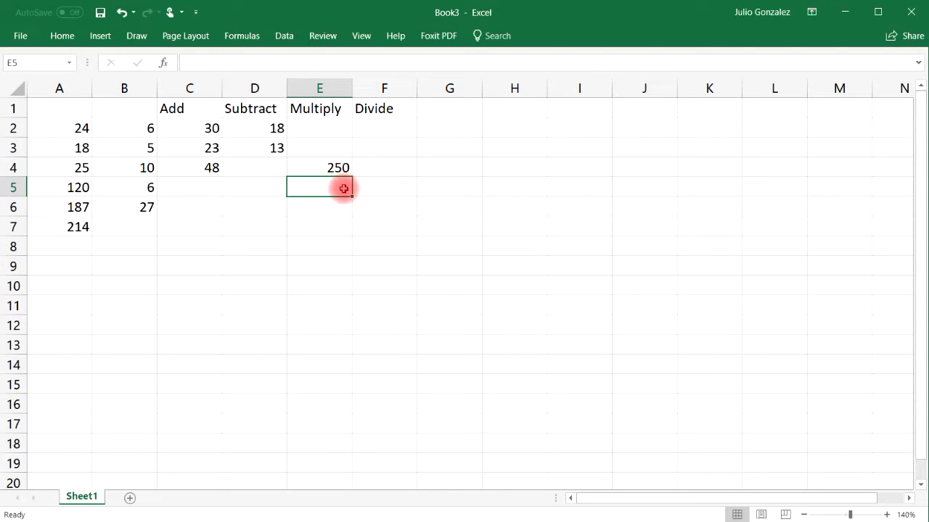
Enter =A5*B5 in E5, correcting the mistyped row reference, so it shows 720.
type("=")
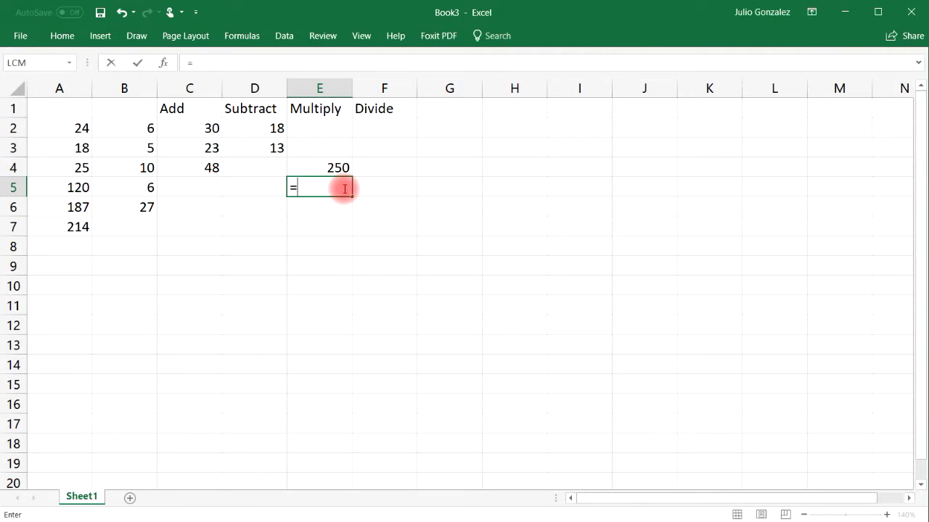
type("A5*")
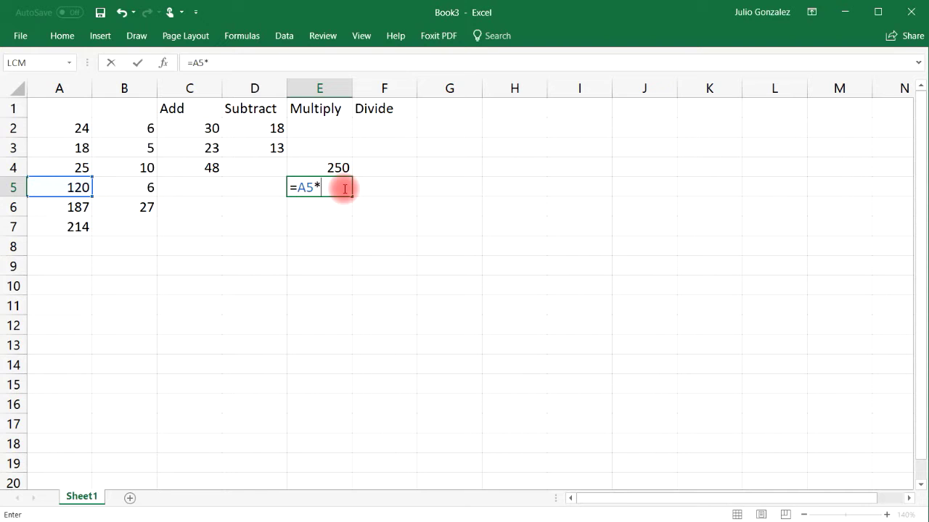
type("B6")
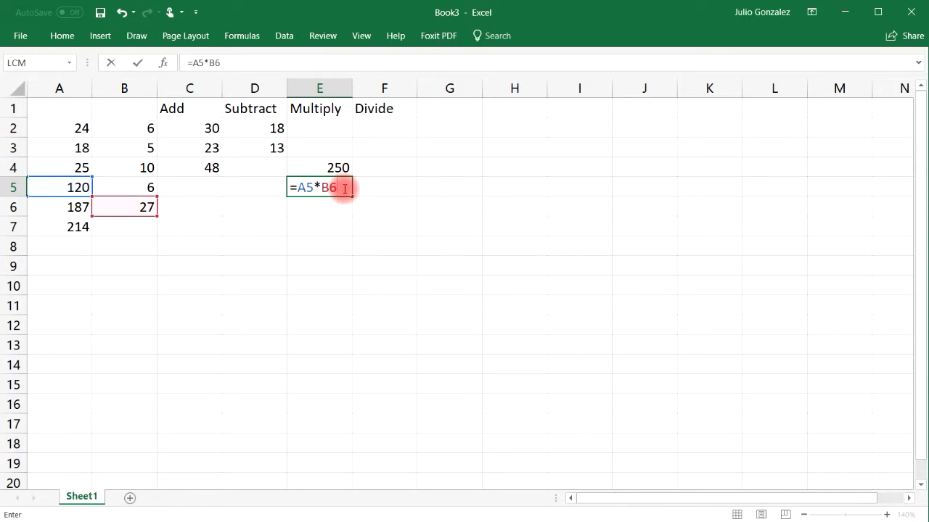
key("BackSpace")
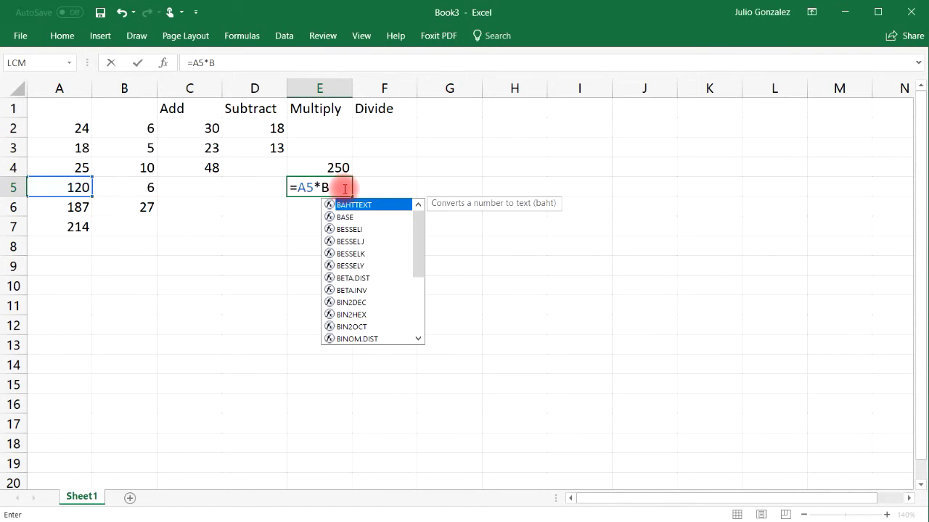
type("5")
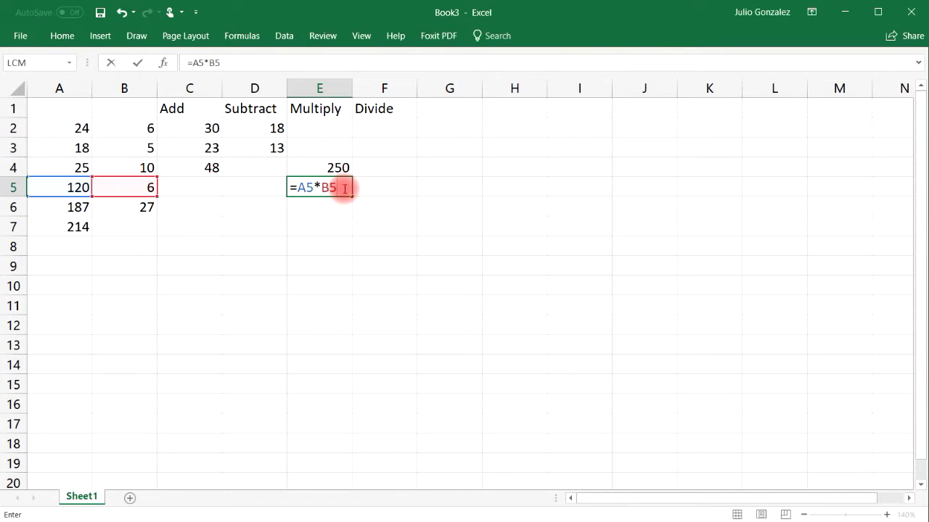
key("Return")
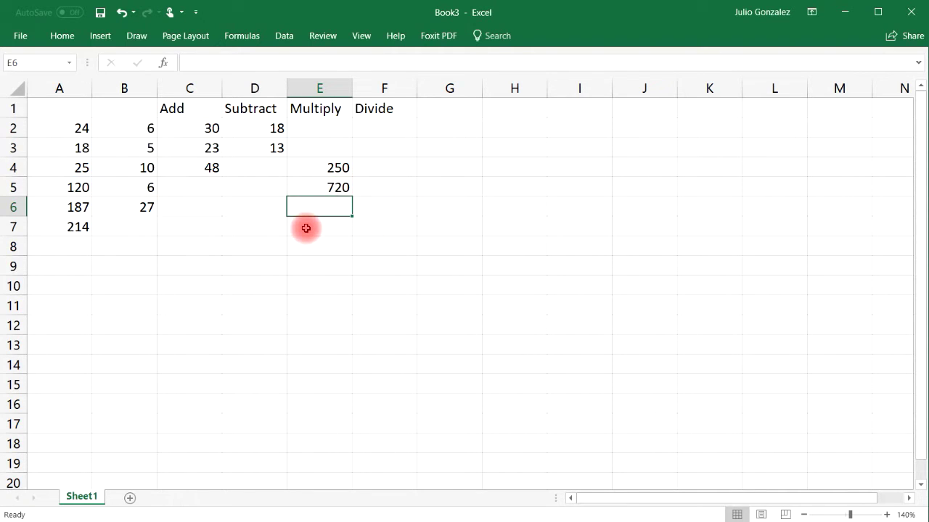
Enter =B2*B3*B4 in E3, fixing a mistyped character, so it shows 300.
left_click(319, 145)
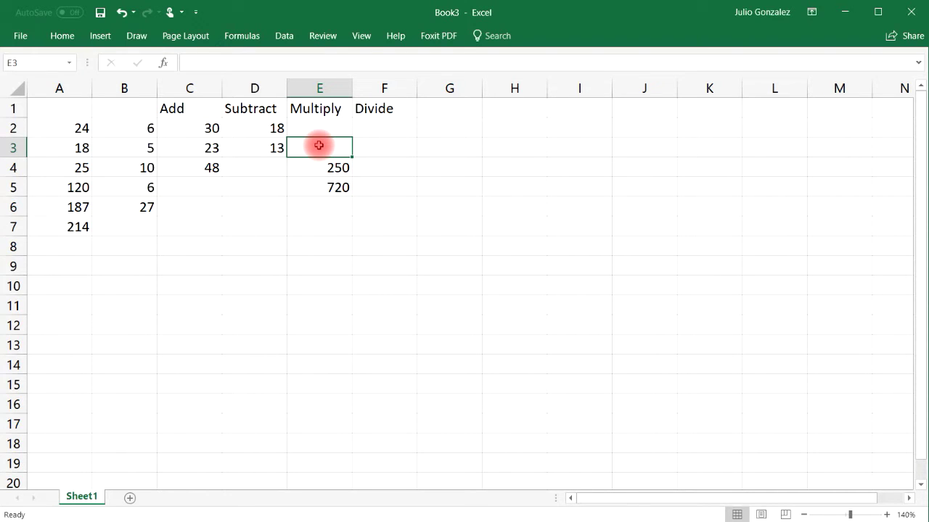
type("=")
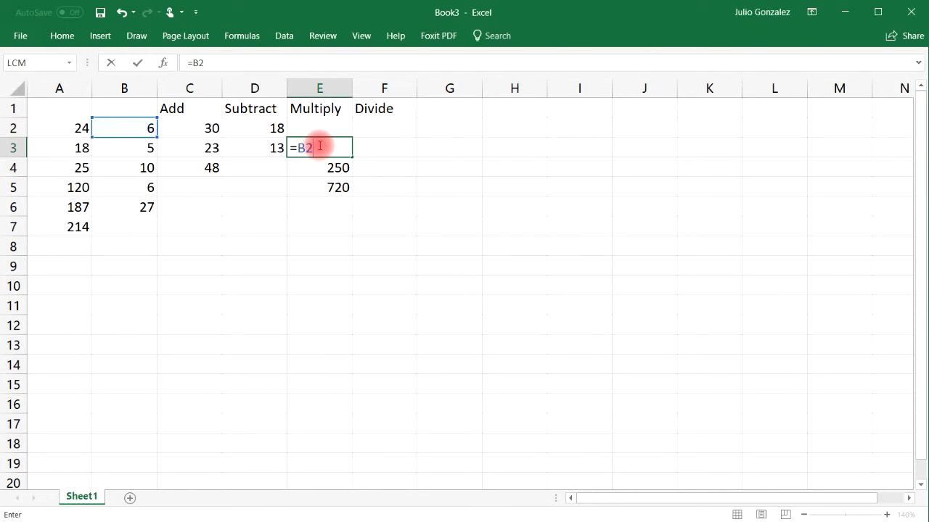
type("&")
key("BackSpace")
type("*B")
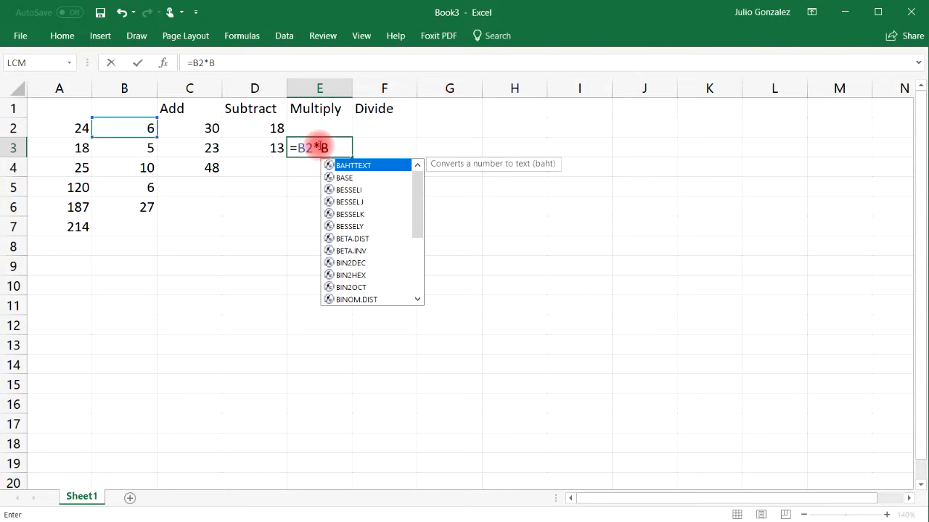
type("3")
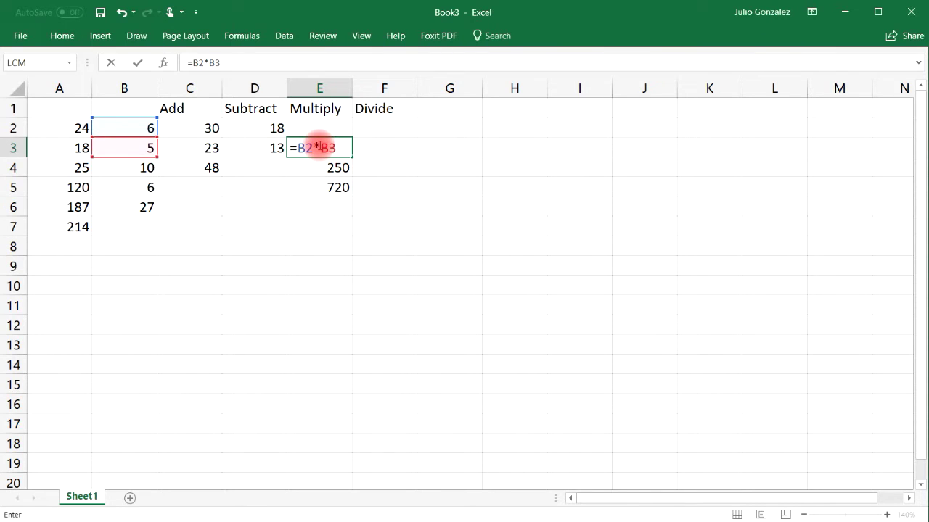
type("*B4")
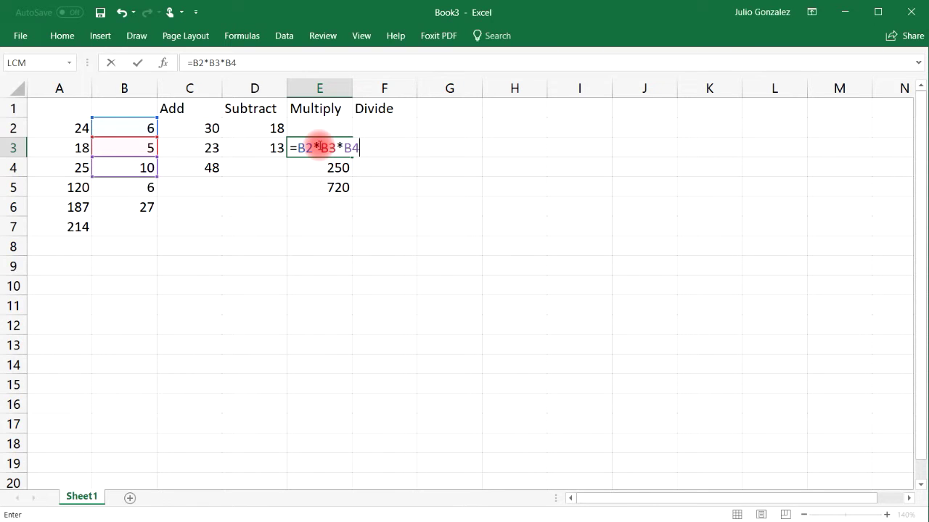
key("Return")
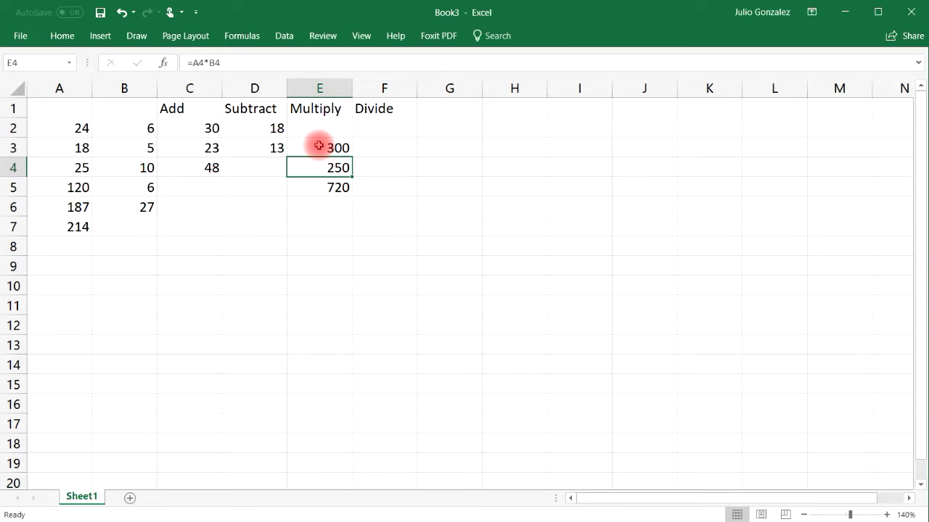
Enter =A2/B2 in F2 (4) and =A5/B5 in F5 (20).
left_click(394, 127)
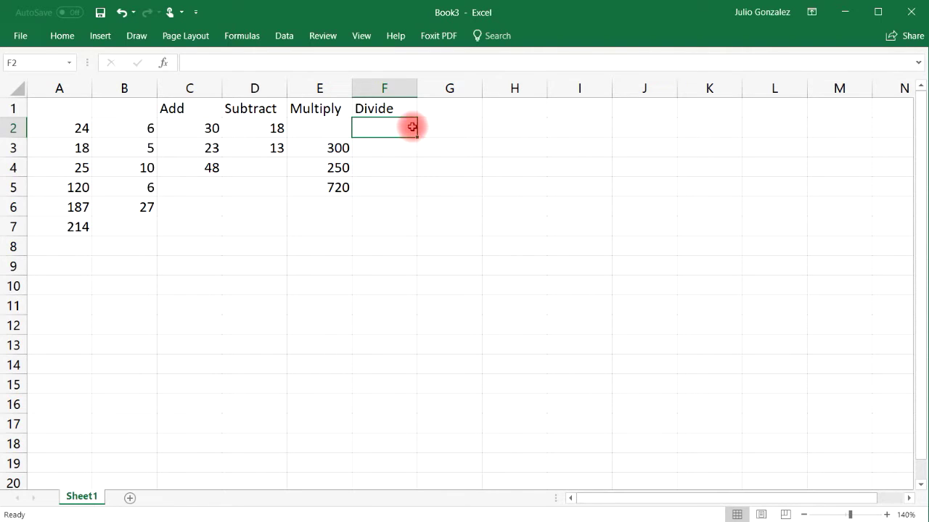
type("=")
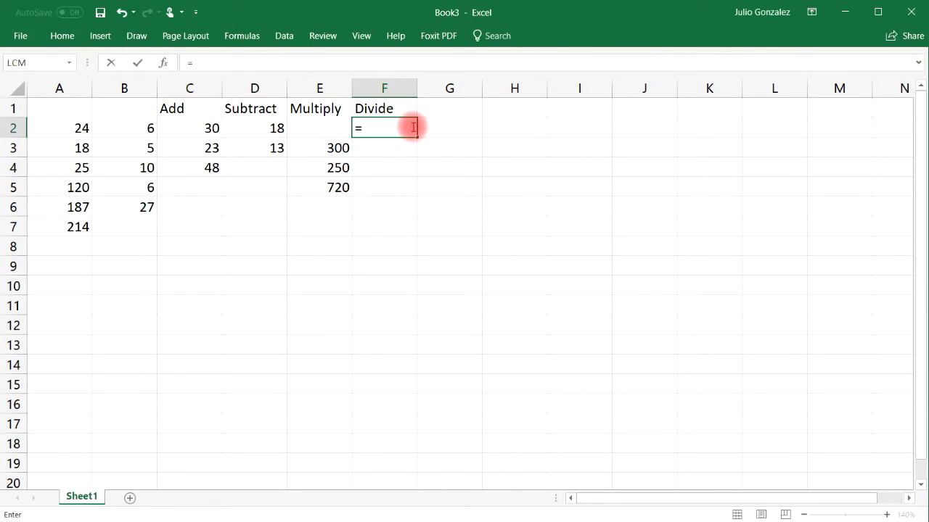
type("A2")
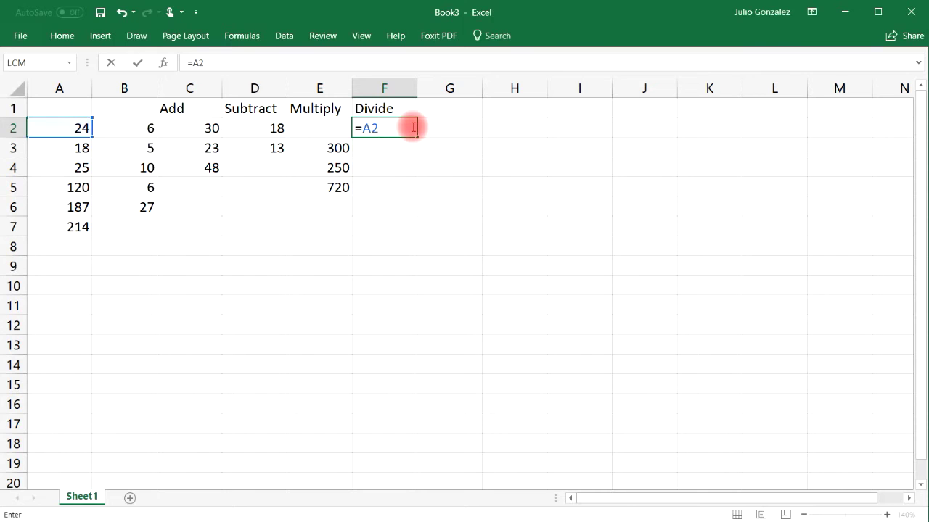
type("/")
type("B")
key("Return")
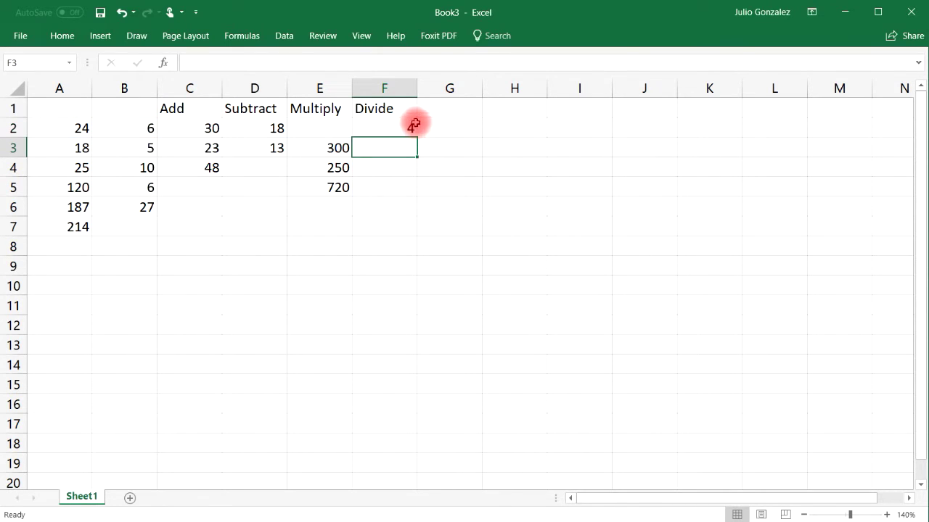
left_click(386, 185)
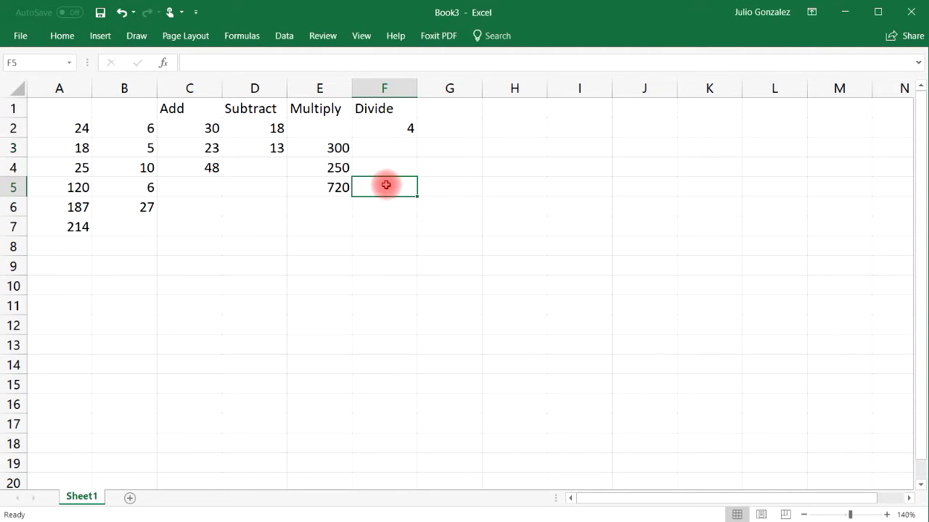
type("=A5/")
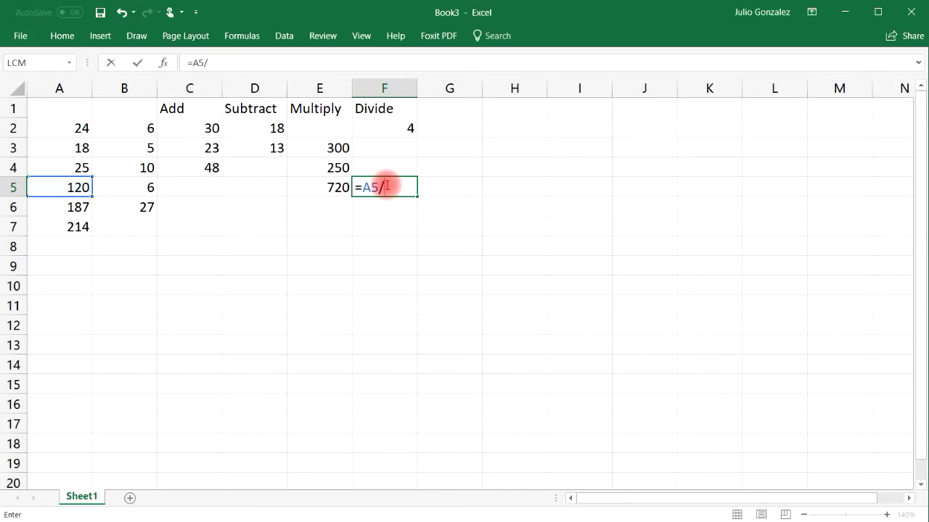
type("B5")
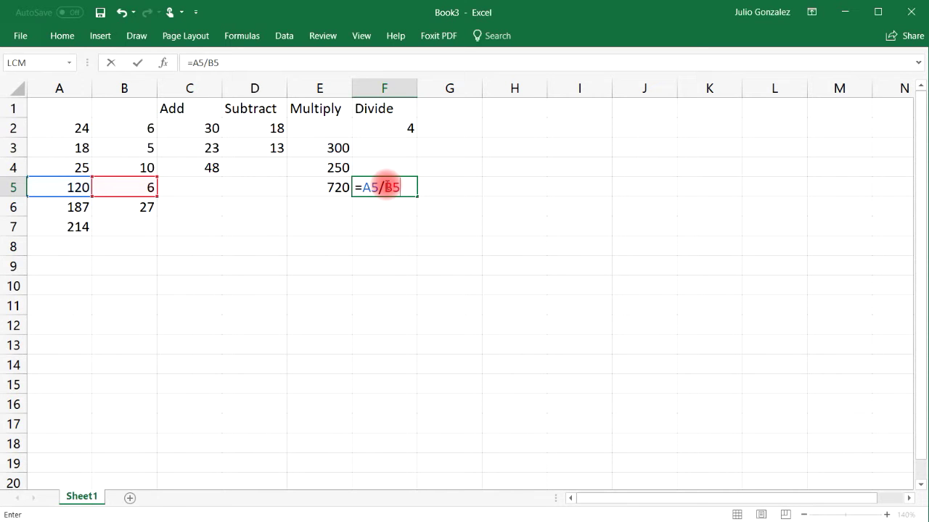
key("Return")
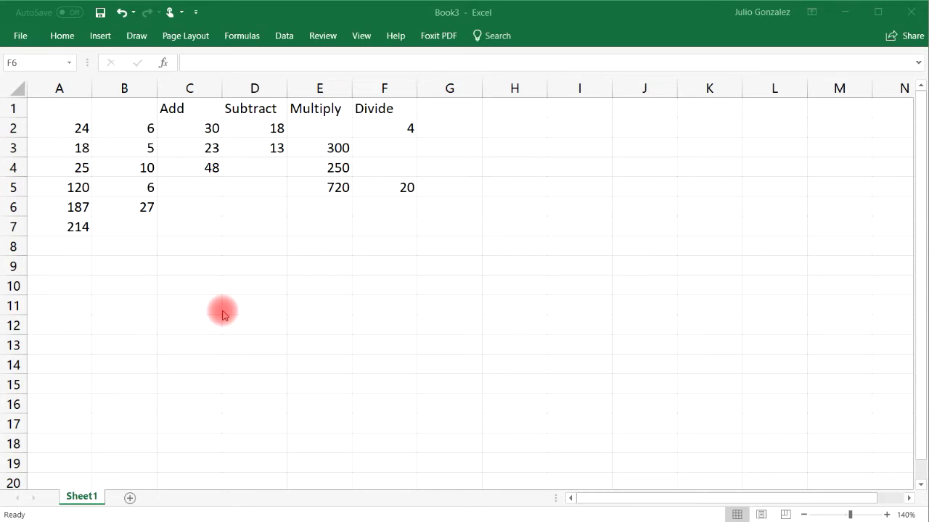
Enter =7*6 in E8 (42) and =5+9 in E9 (14).
left_click(304, 248)
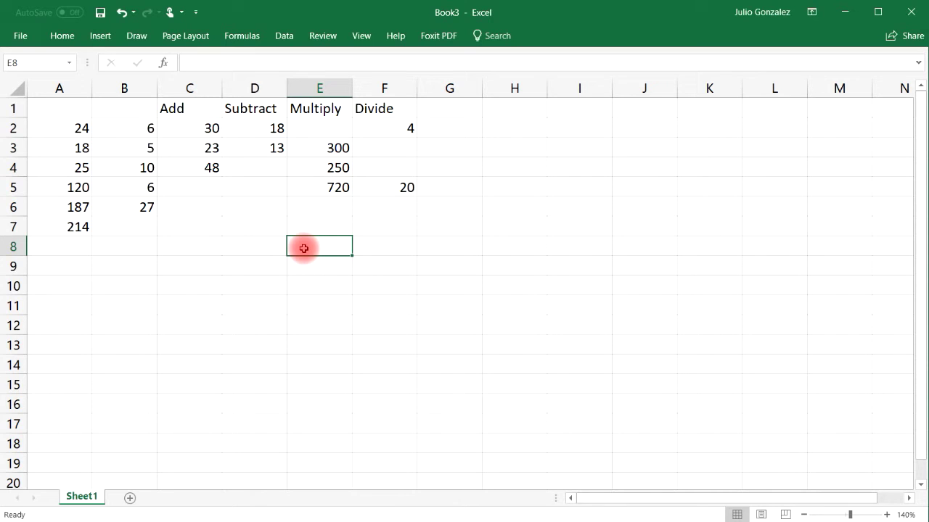
type("=")
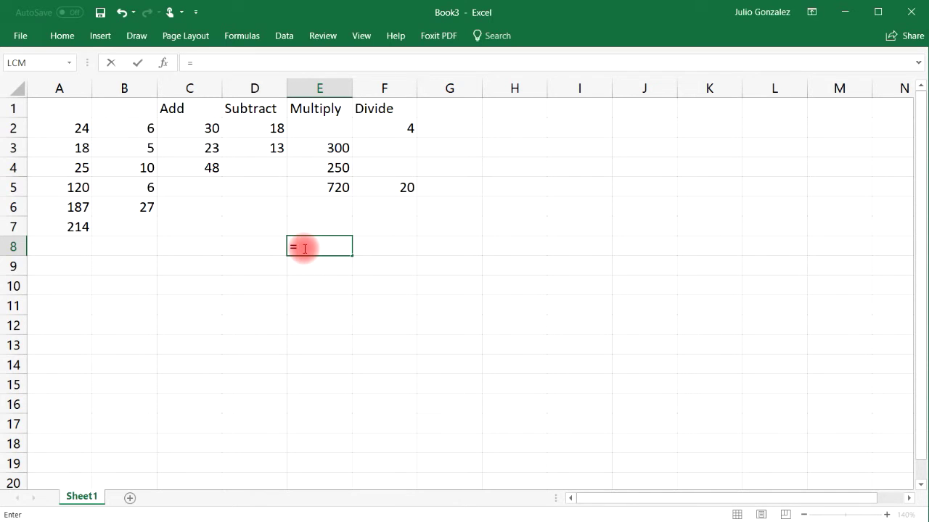
type("7*6")
key("Return")
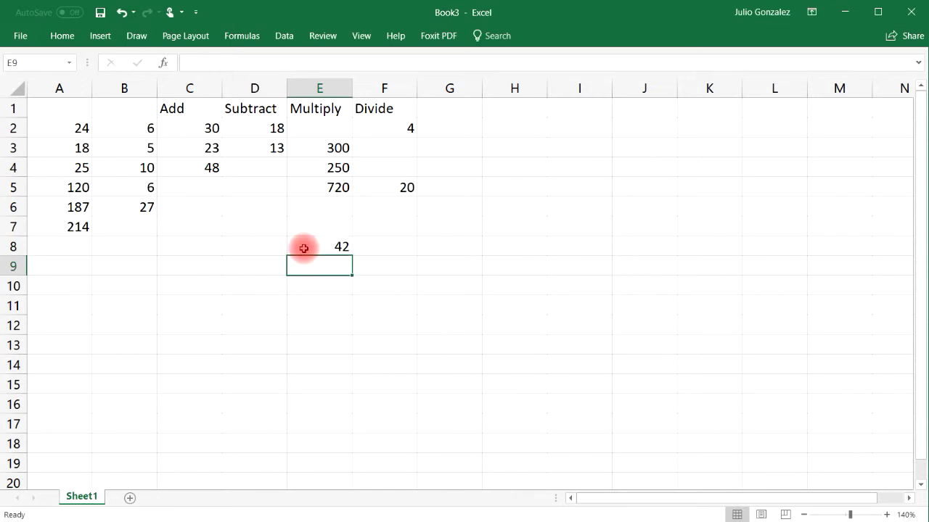
left_click(303, 248)
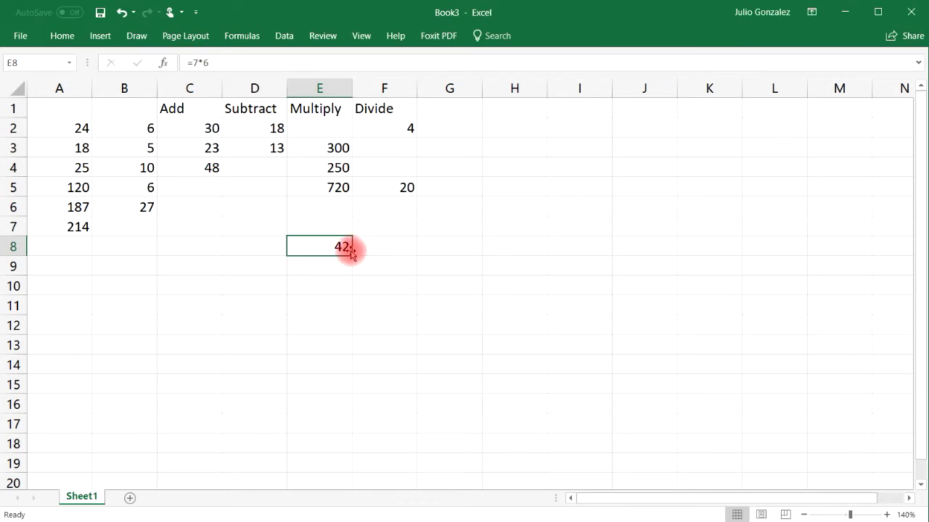
left_click(338, 265)
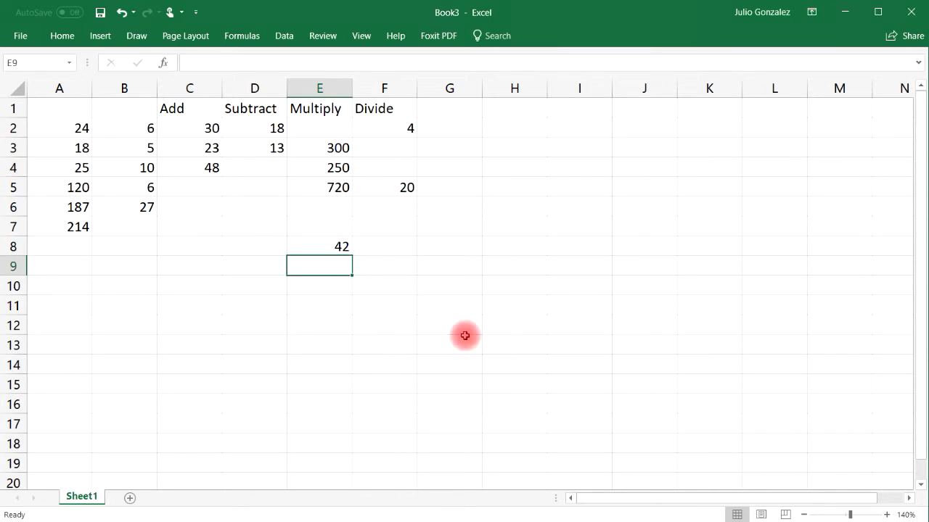
double_click(333, 264)
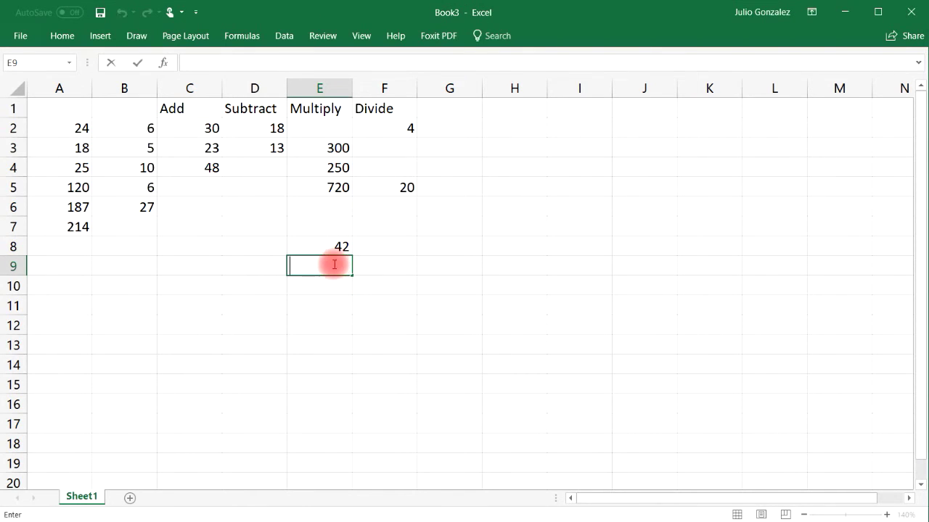
type("=5+9")
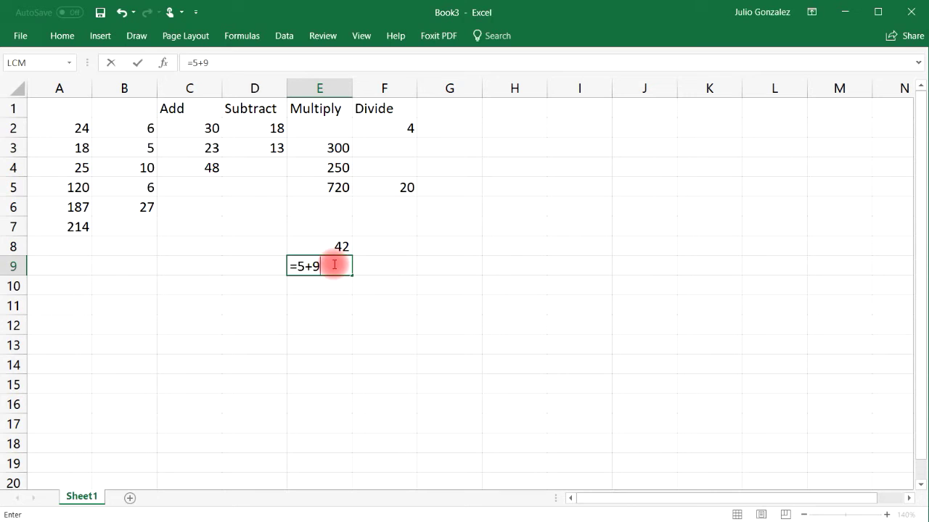
key("Return")
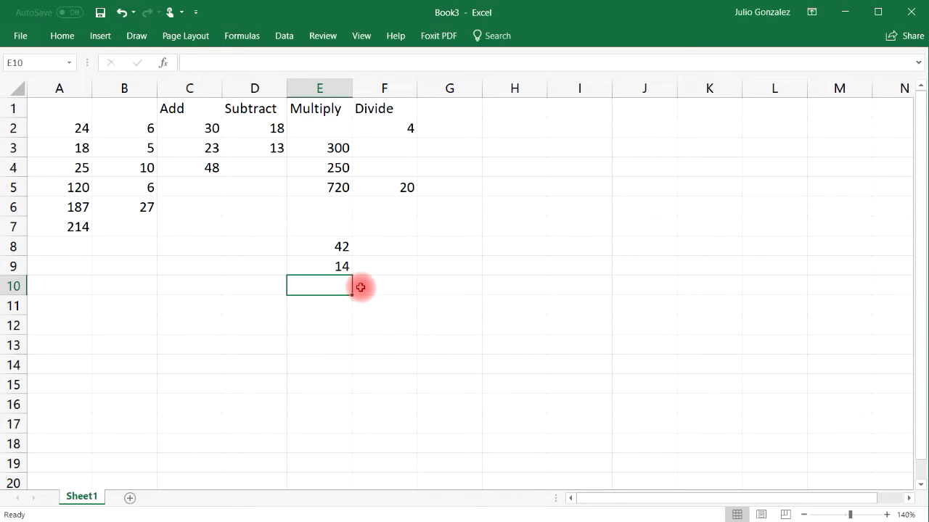
Enter =27-8 in E10 (19) and =72/9 in E11 (8).
double_click(328, 289)
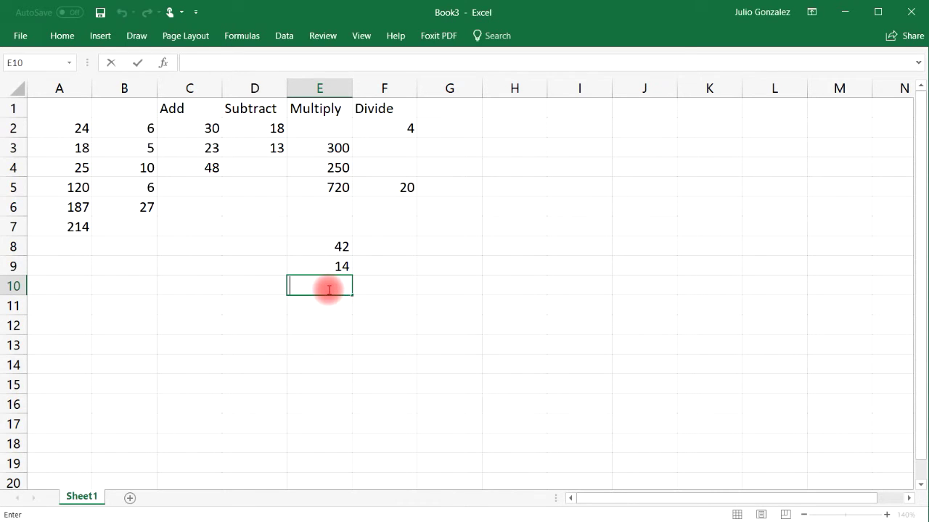
type("=27-8")
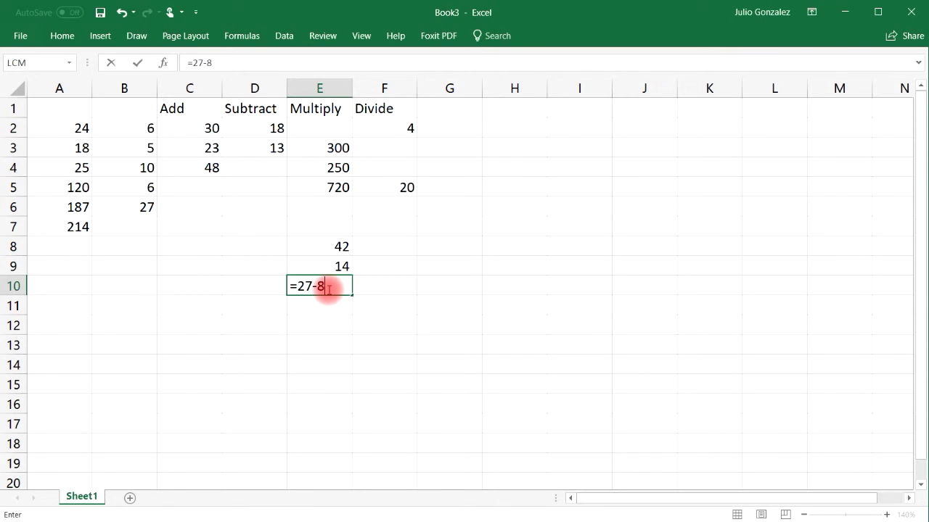
key("Return")
type("=")
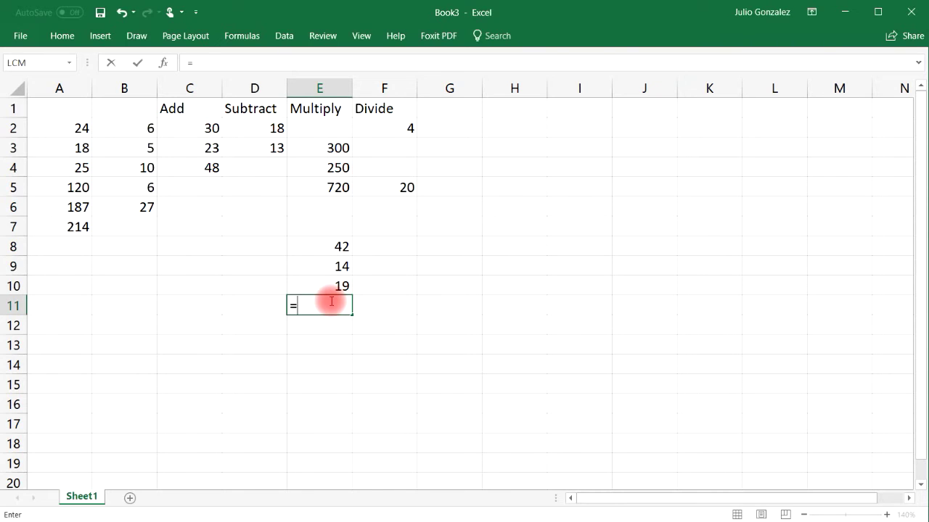
type("72/9")
key("Return")
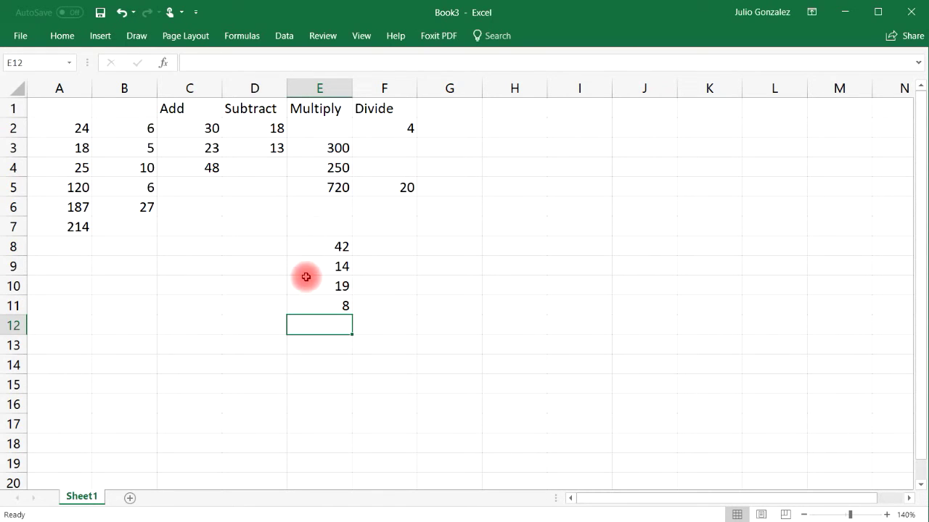
Enter =5+8-4 in D8 (9) and =24*6/12 in D9 (12), then check both formulas.
left_click(242, 249)
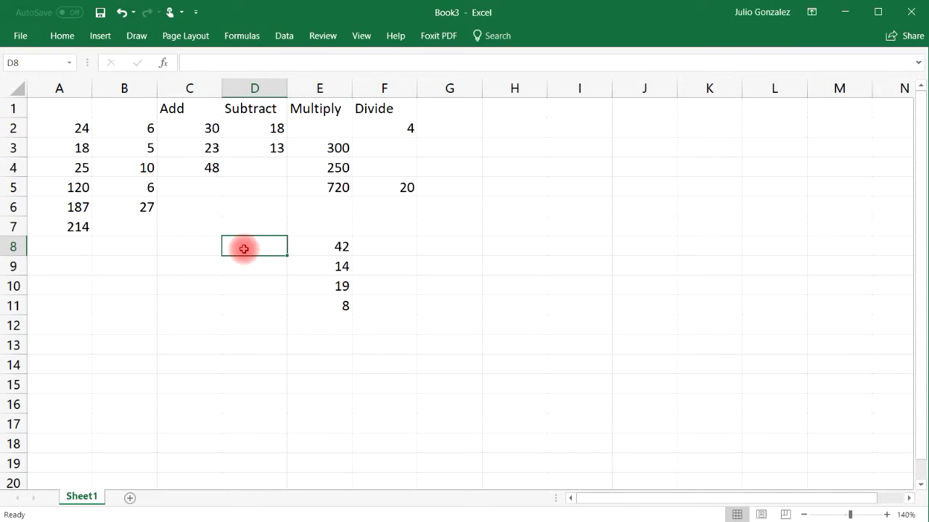
type("=5+8-4")
key("Return")
type("=")
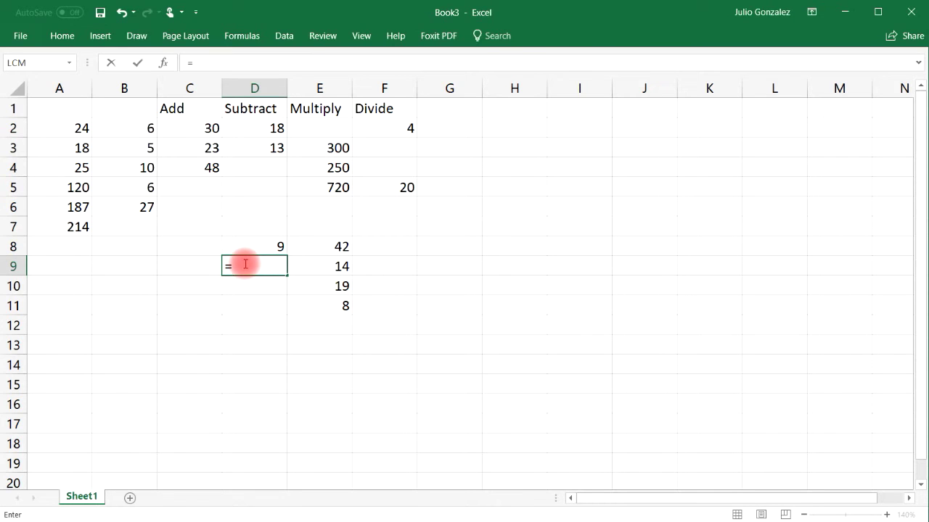
type("24*6/12")
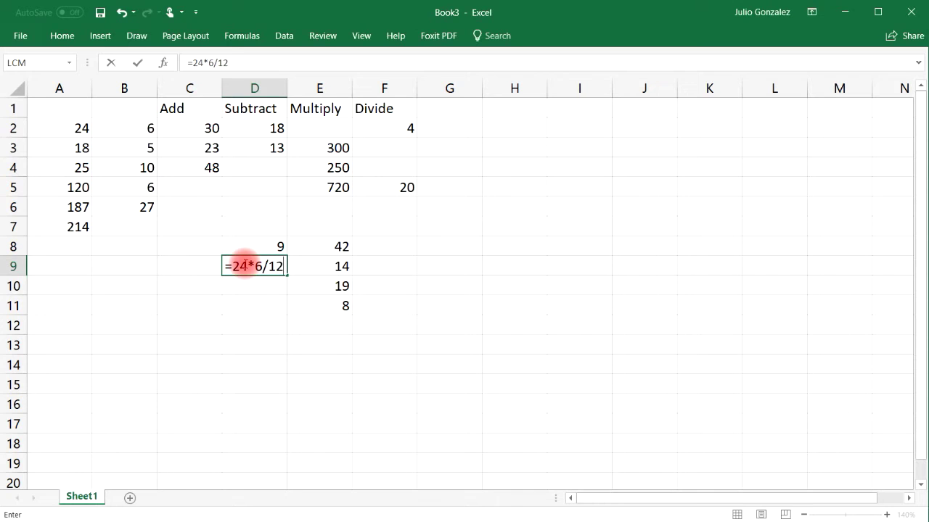
key("Return")
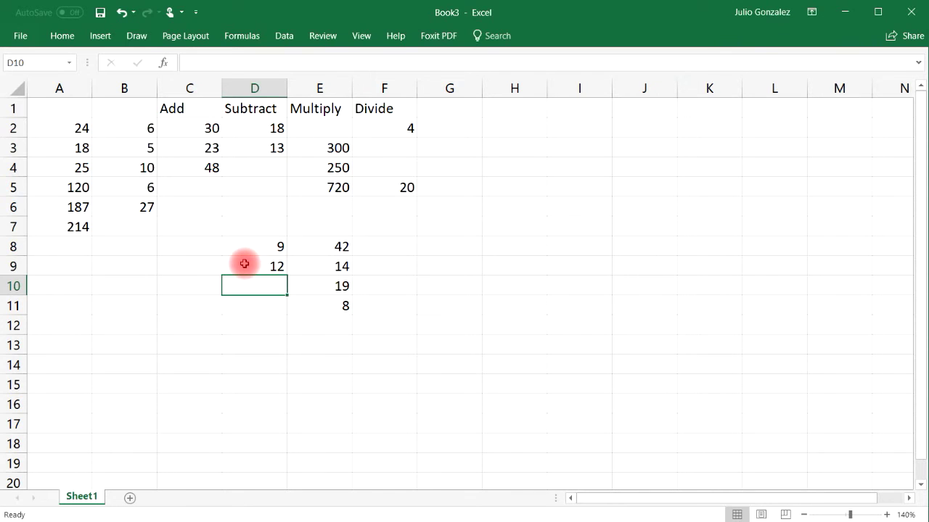
left_click(274, 244)
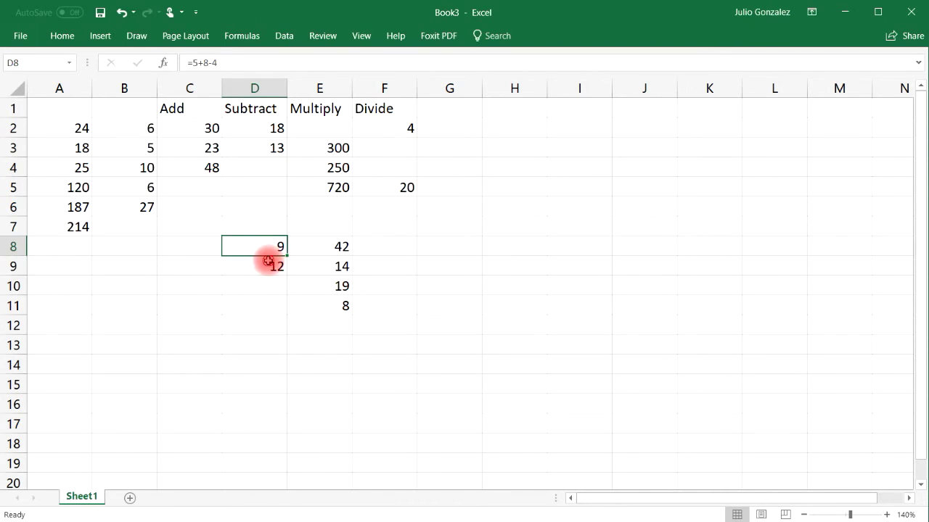
left_click(267, 262)
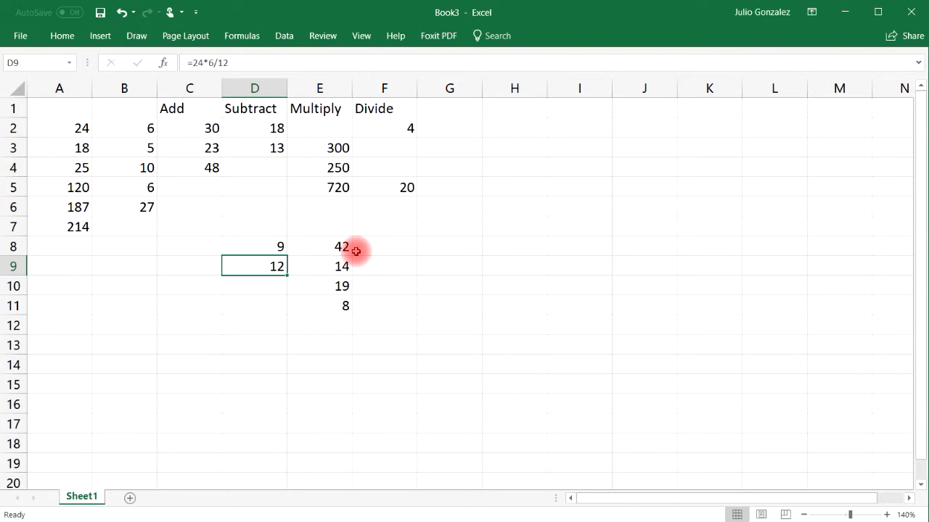
Enter =1/2+1/3 in D10, showing 0.83333.
left_click(278, 287)
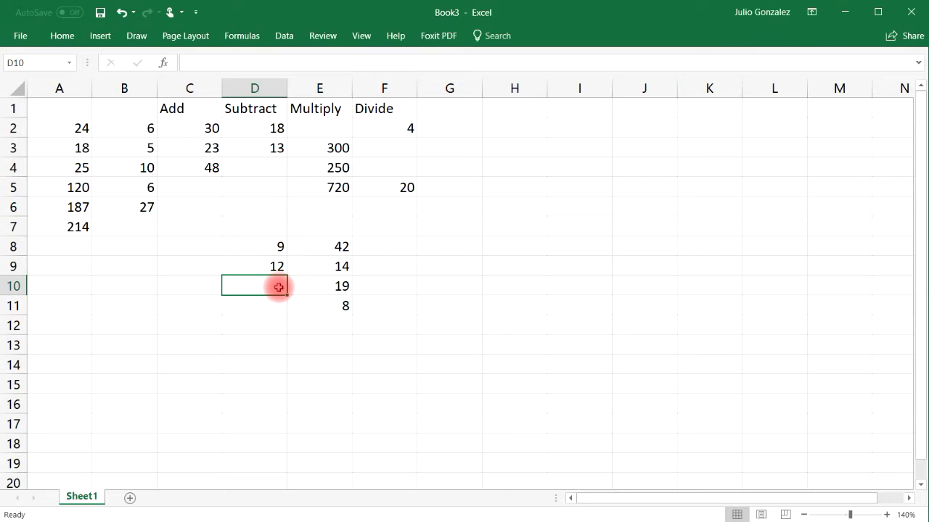
type("=")
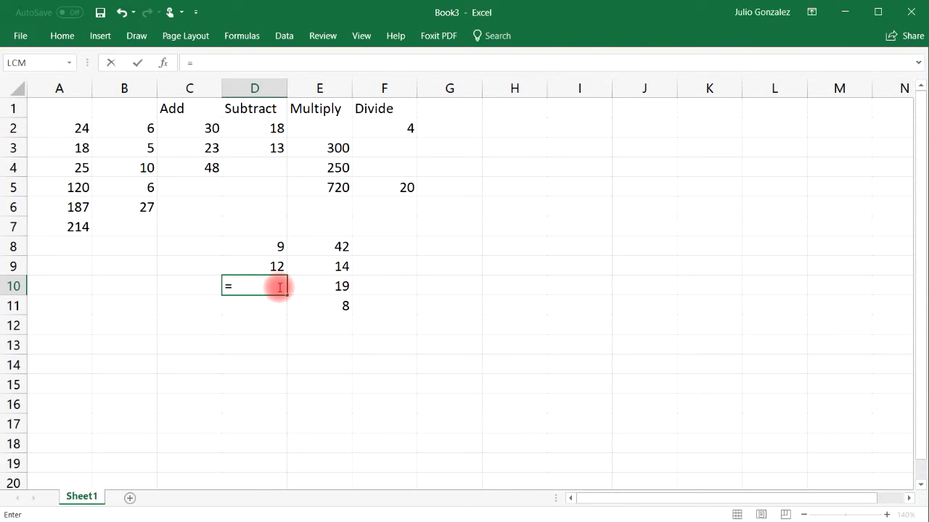
type("1/2+1/3")
key("Return")
Format D10 as a Fraction (up to three digits) so it displays 5/6.
left_click(278, 286)
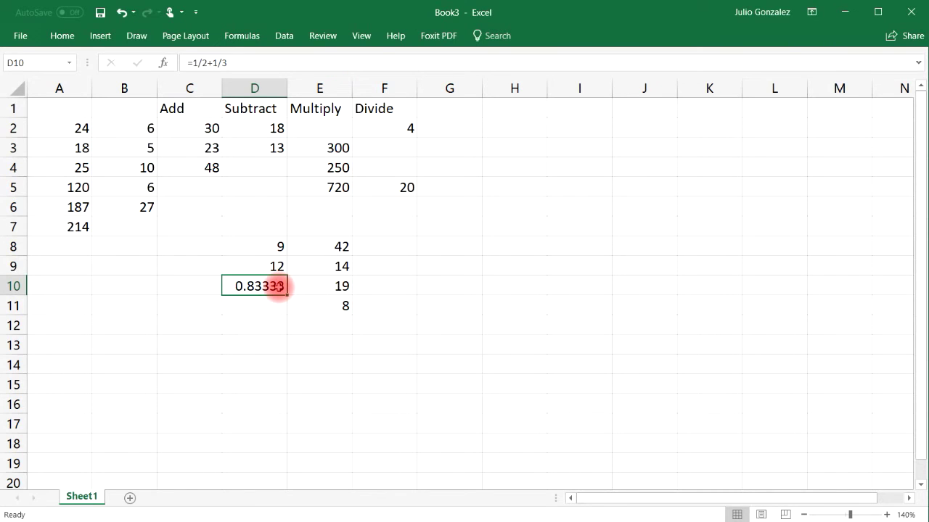
right_click(279, 288)
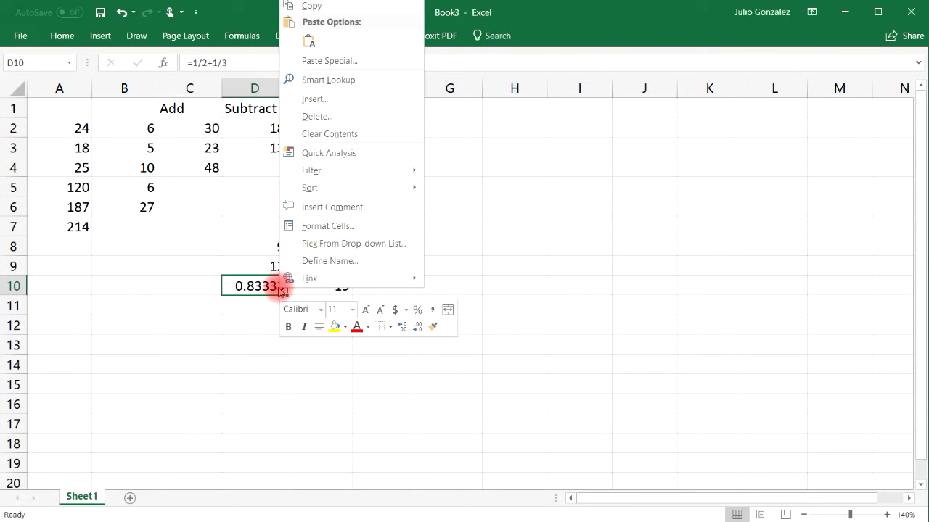
left_click(407, 310)
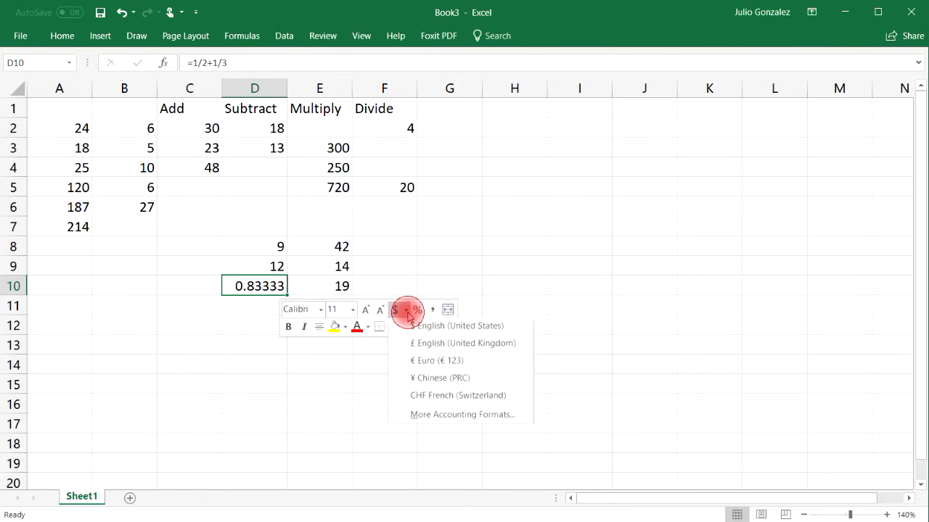
left_click(426, 415)
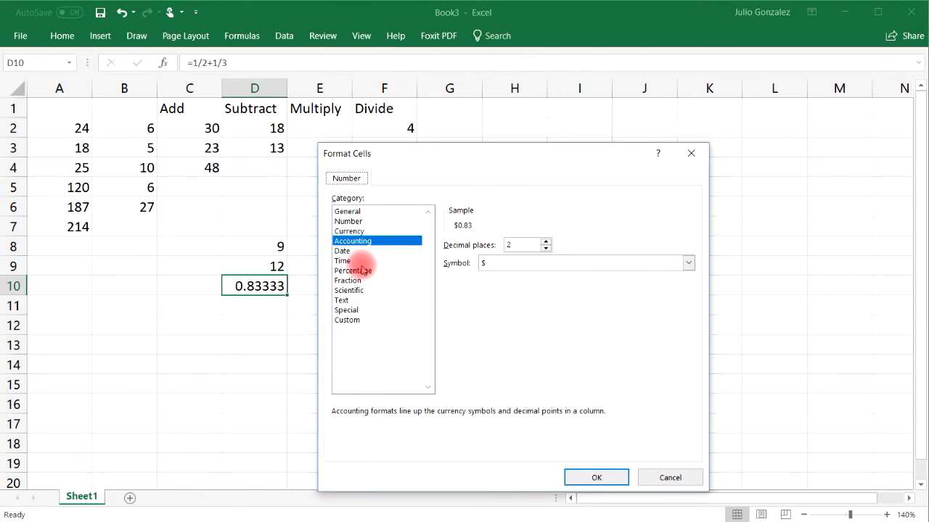
left_click(356, 280)
left_click(456, 276)
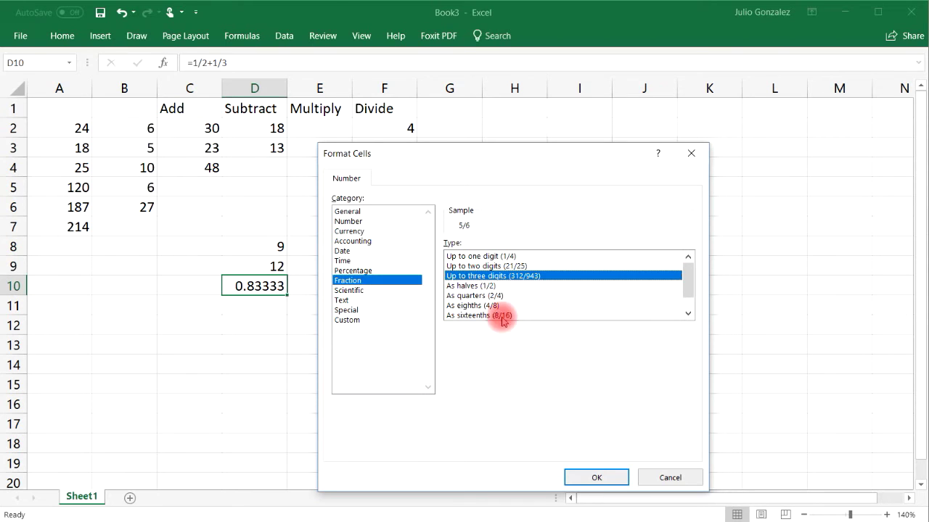
left_click(589, 475)
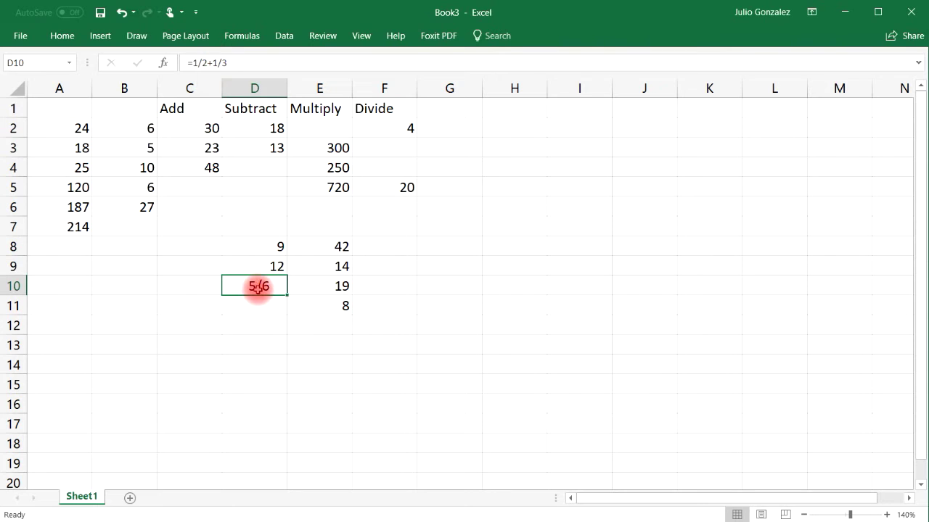
left_click(442, 246)
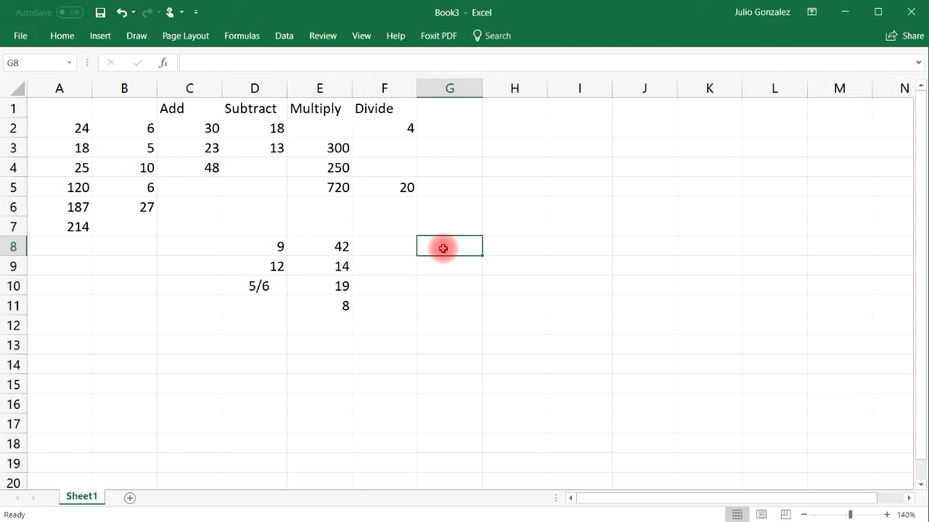
Enter =2/5-1/4 in G8.
type("=2/5-1")
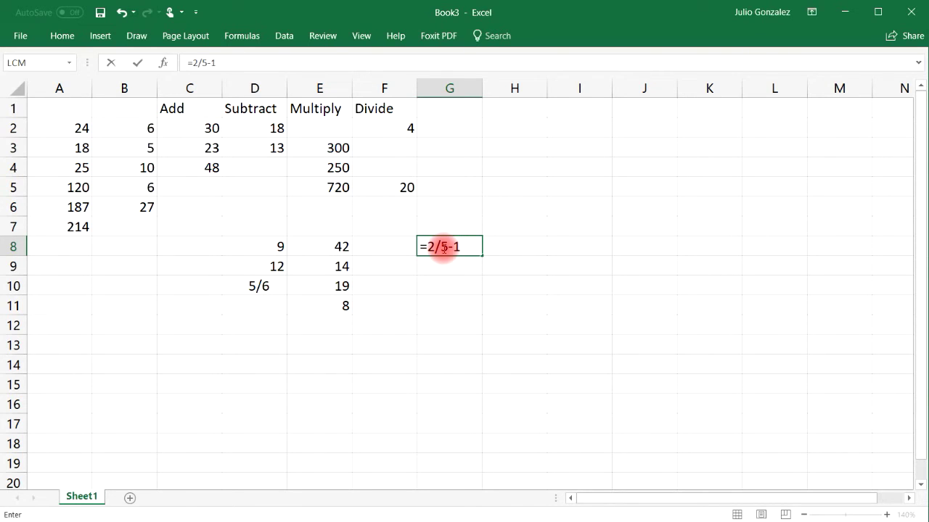
type("/4")
key("Return")
left_click(448, 246)
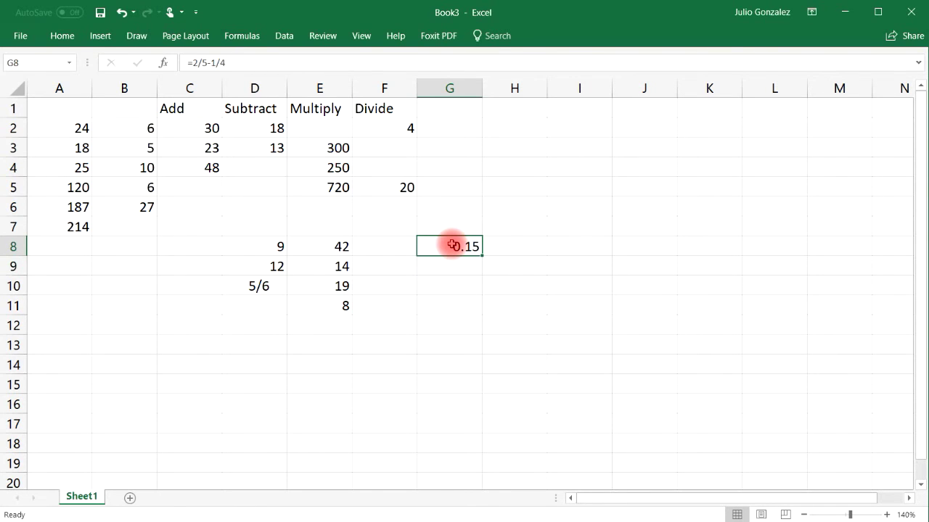
Format G8 as a Fraction (up to three digits) so it shows 3/20.
right_click(454, 248)
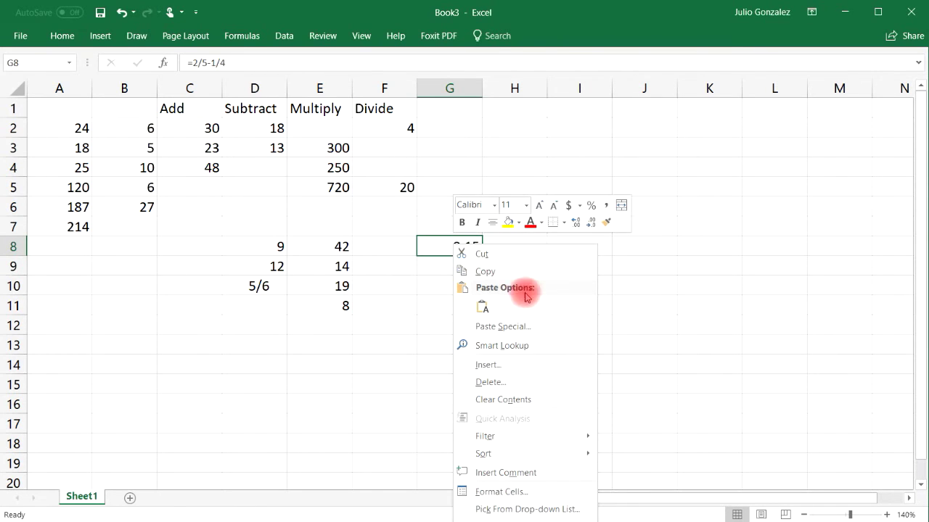
left_click(579, 205)
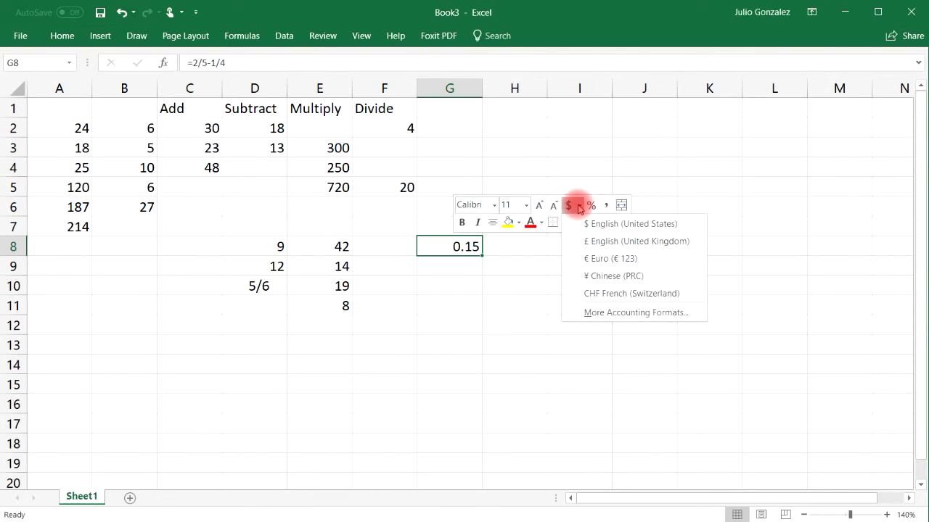
left_click(618, 313)
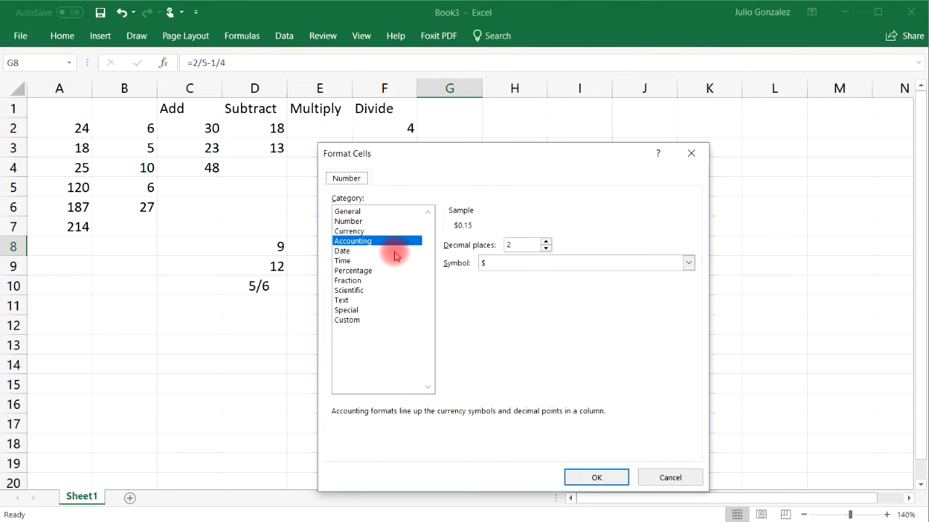
left_click(354, 280)
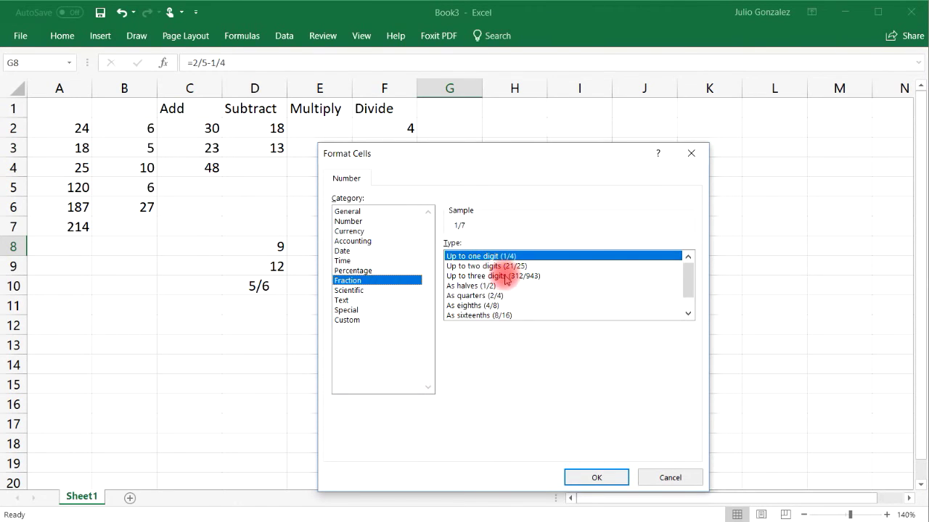
left_click(506, 278)
left_click(594, 478)
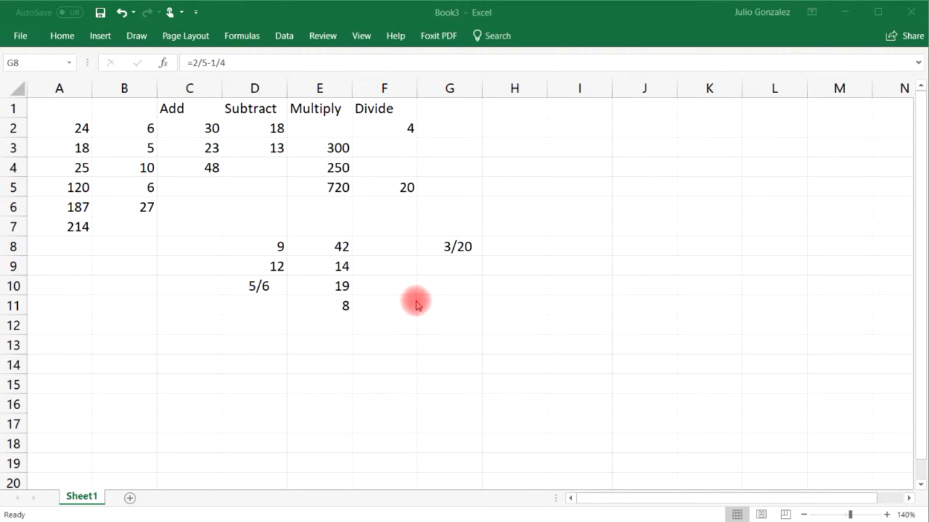
left_click(449, 286)
Enter the formula =(3/8)*(12/5) in G10, which returns 0.9.
type("=")
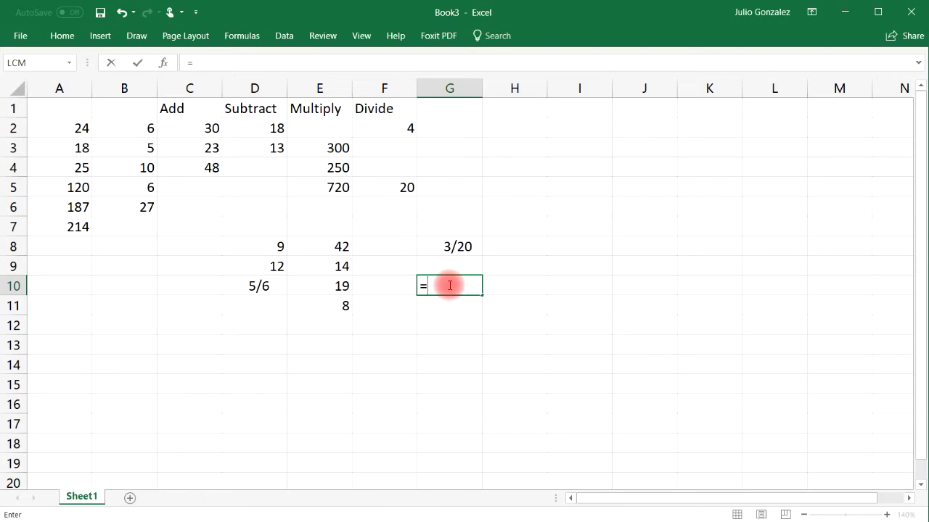
type("(3/8)*(12/50")
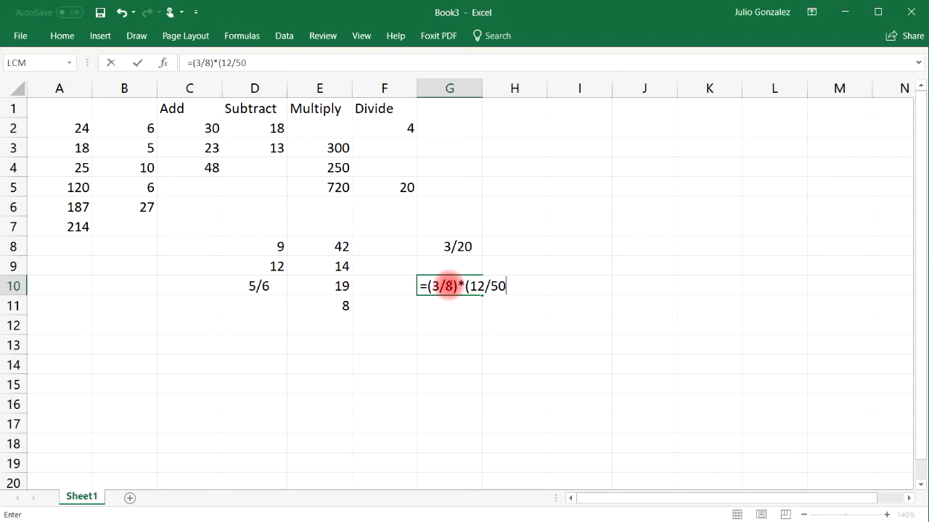
key("BackSpace")
type(")")
key("Return")
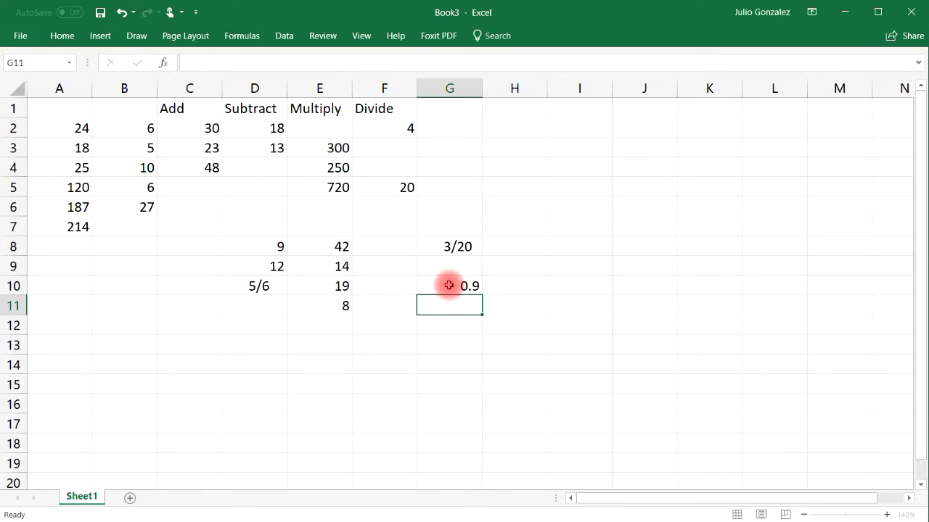
Format G10 as a Fraction of up to three digits so it shows 9/10.
left_click(449, 286)
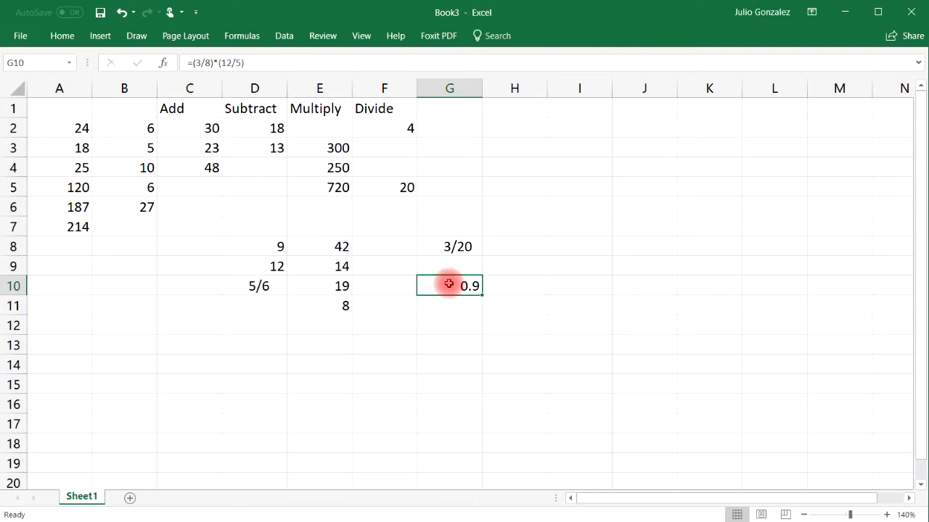
right_click(450, 287)
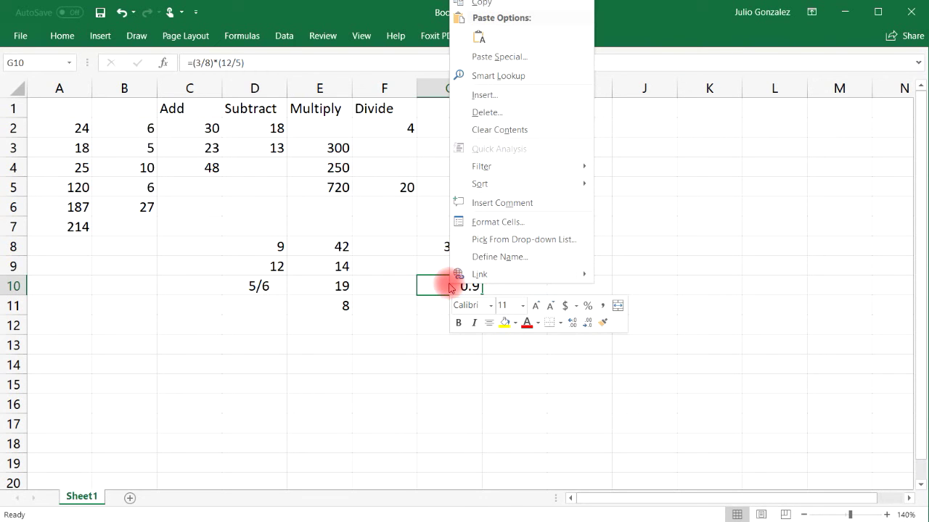
left_click(576, 306)
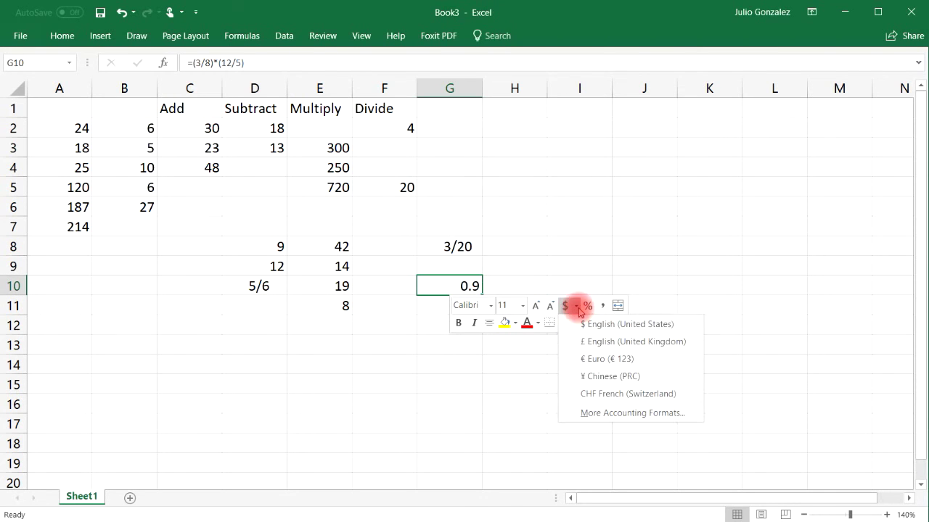
left_click(624, 413)
left_click(354, 280)
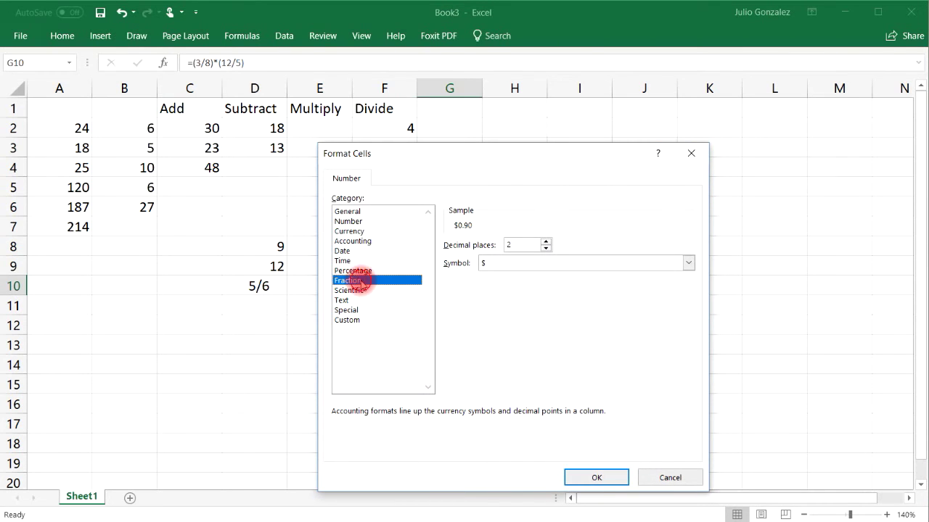
left_click(505, 276)
left_click(596, 477)
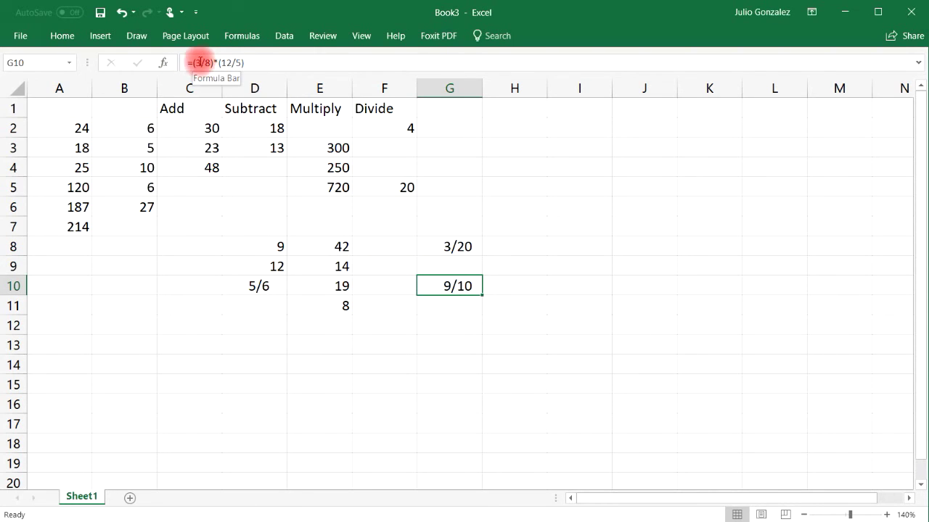
left_click(460, 307)
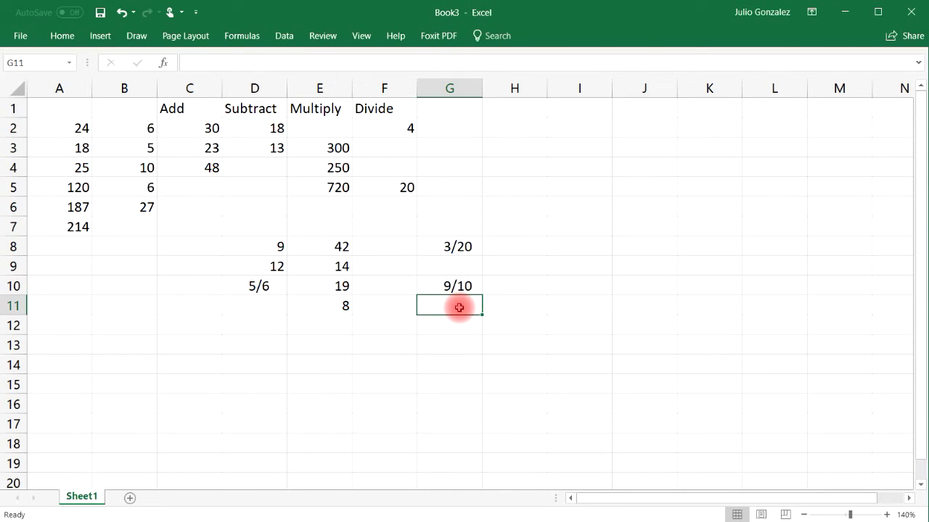
Enter =(9/8)*(3/16) in G11, giving 0.21094.
type("=")
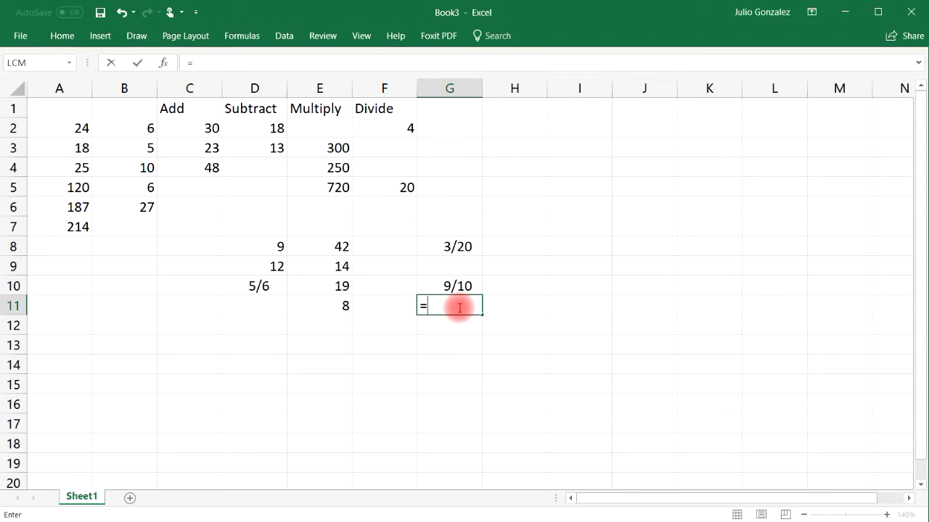
type("(9/8)*(")
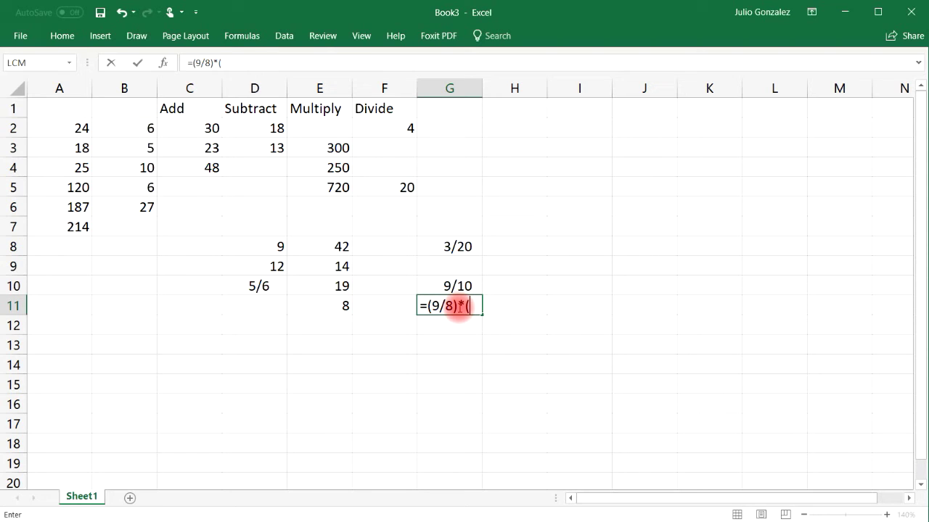
type("3/16")
type(")")
key("Return")
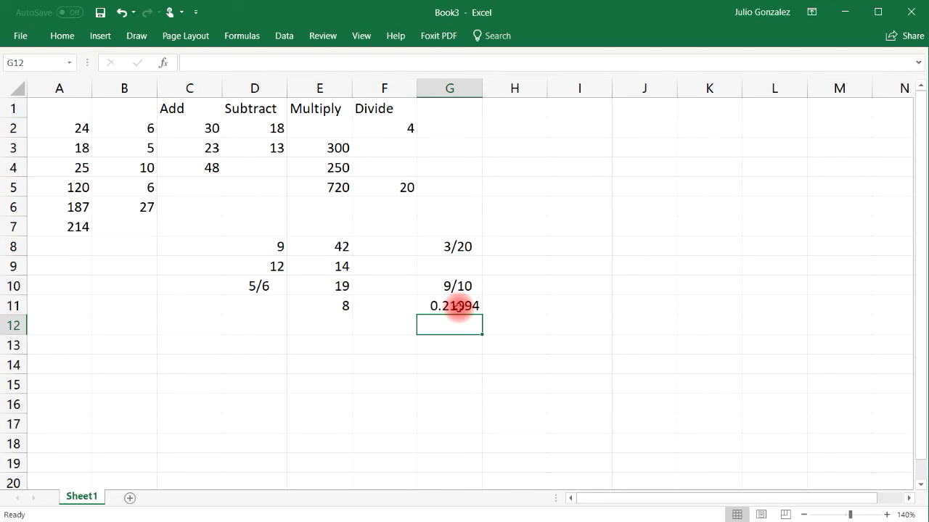
left_click(457, 307)
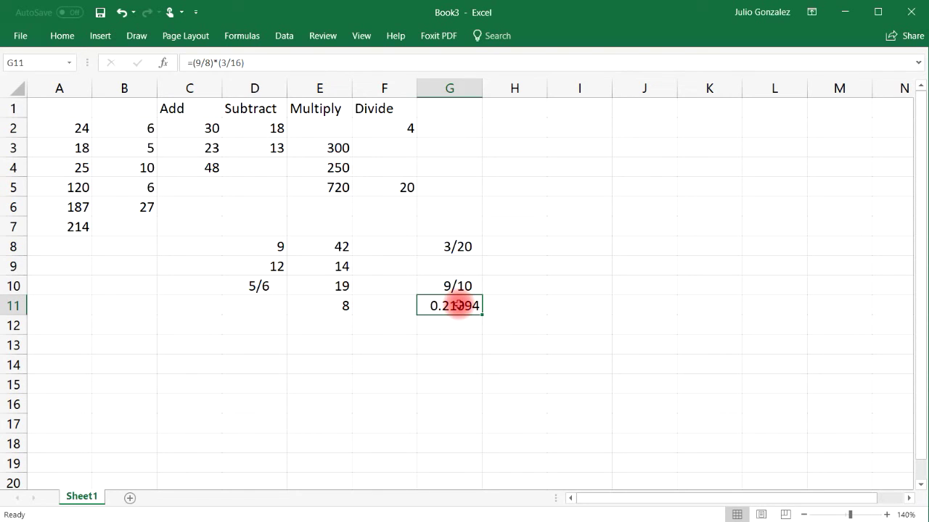
Change G11's formula to =(9/8)/(3/16) so it shows 6.
double_click(468, 305)
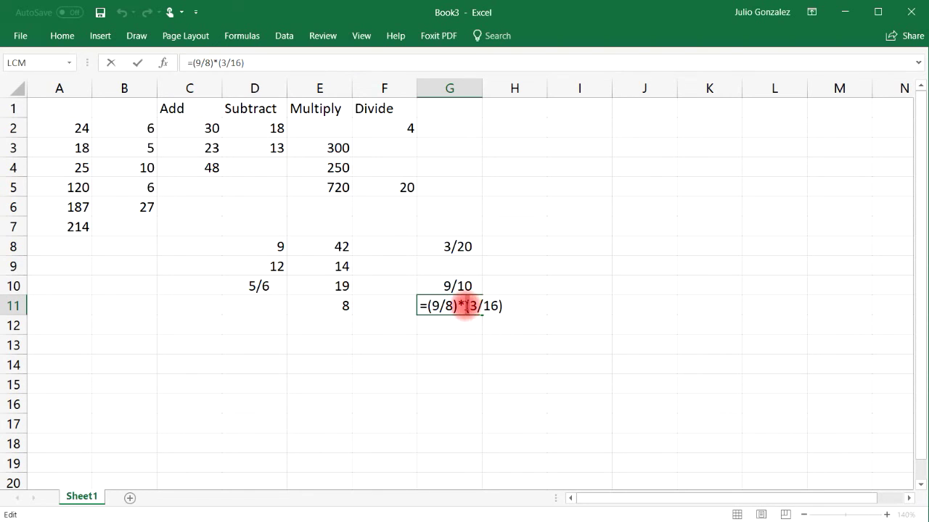
key("BackSpace")
type("/")
key("Return")
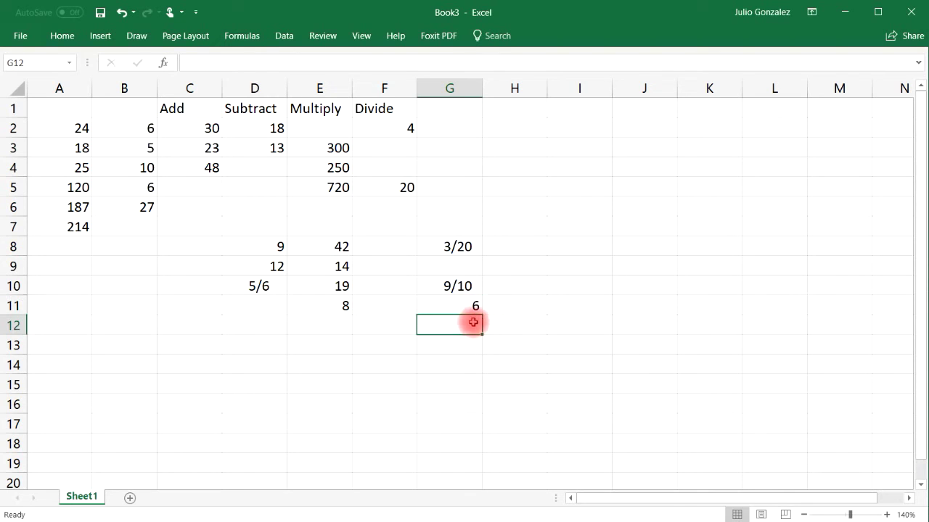
left_click(470, 305)
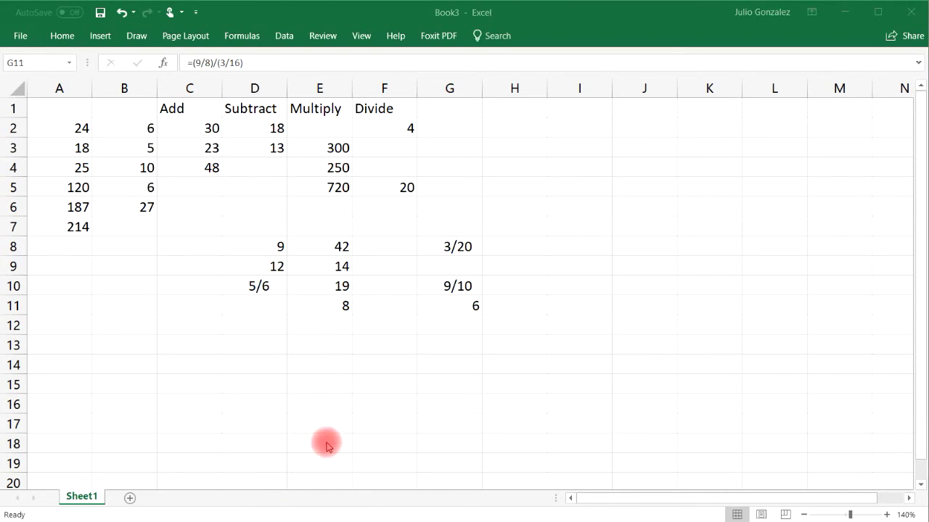
left_click(258, 345)
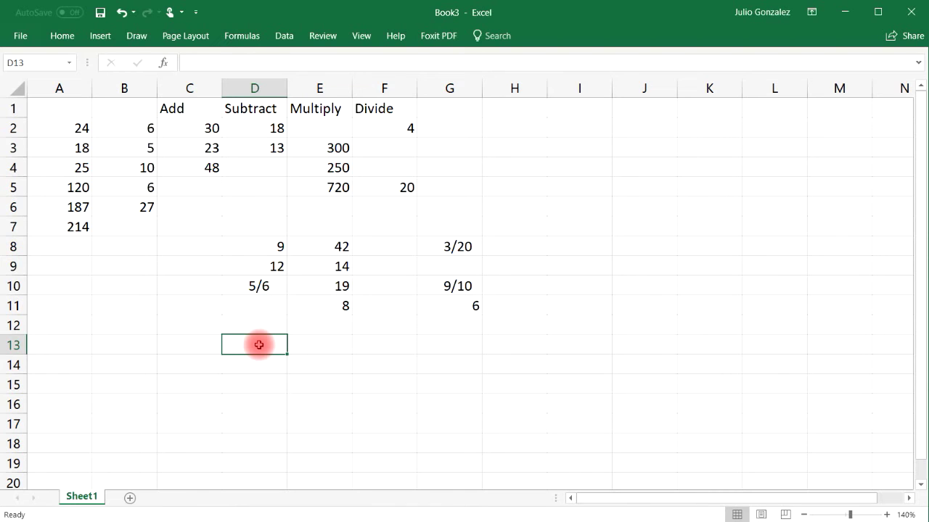
Enter =POWER(2,3) in D13 and =POWER(4,3) in D14, giving 8 and 64.
type("=")
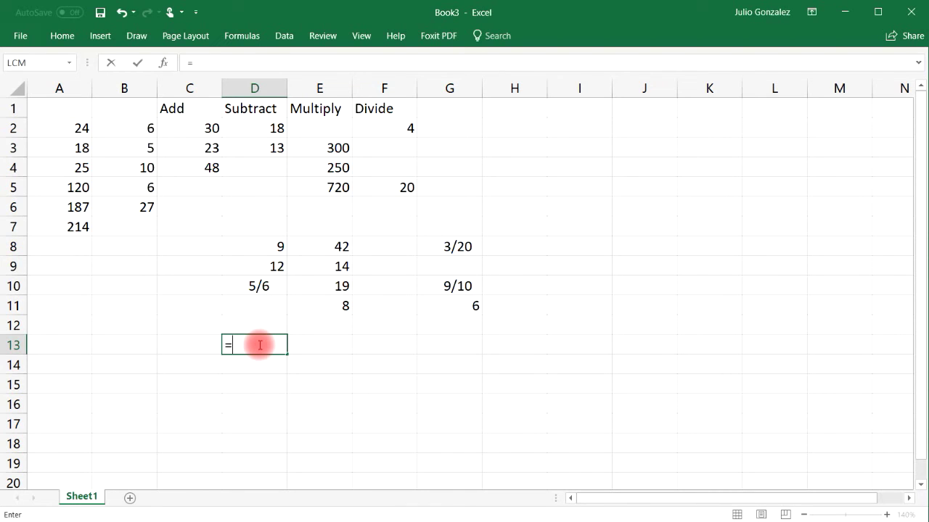
type("powe")
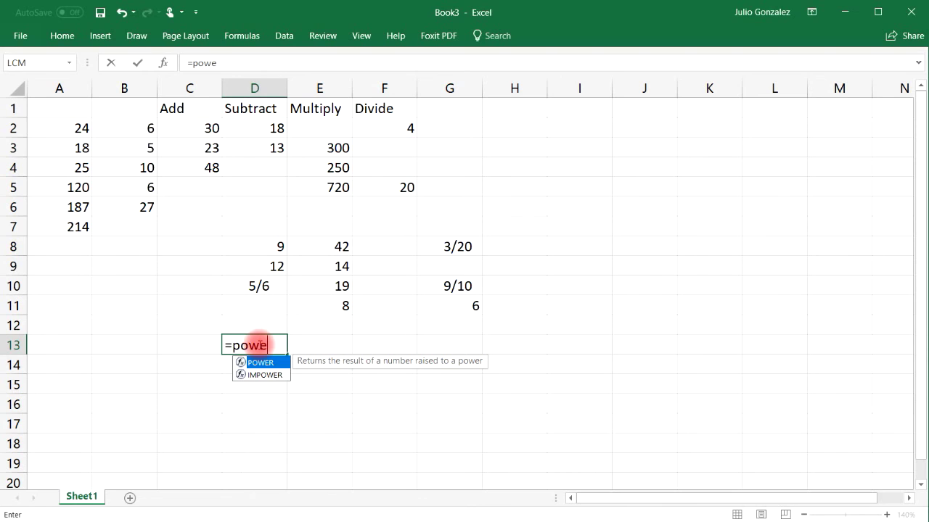
type("r(2")
type(",3")
type("0")
key("BackSpace")
type(")")
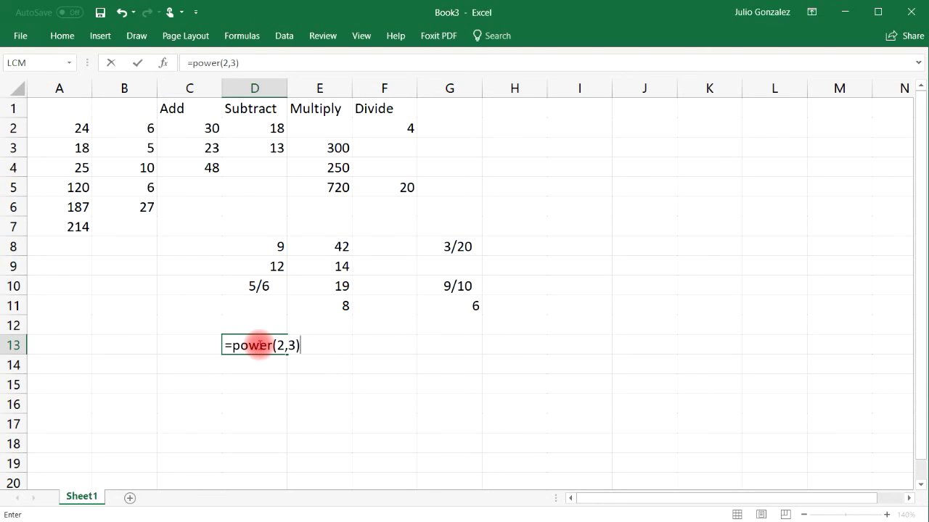
key("Return")
type("=power")
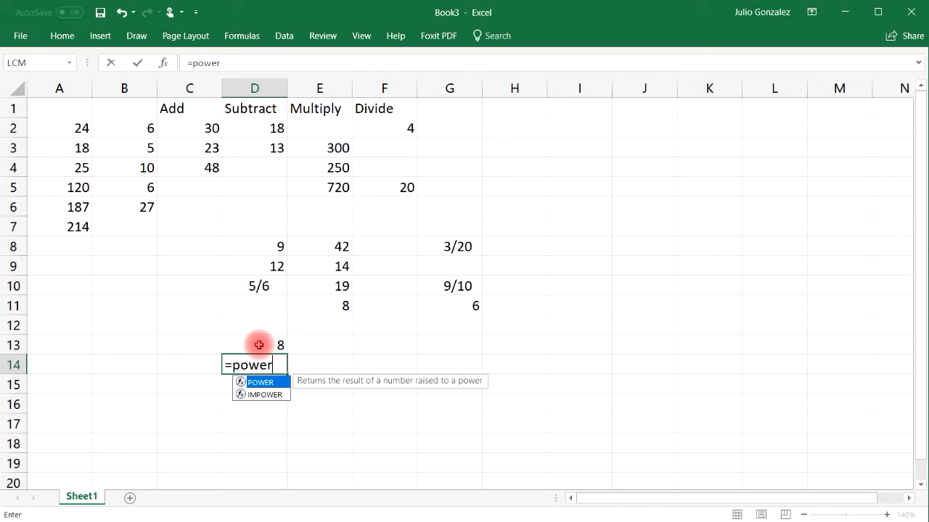
type("(4,3)")
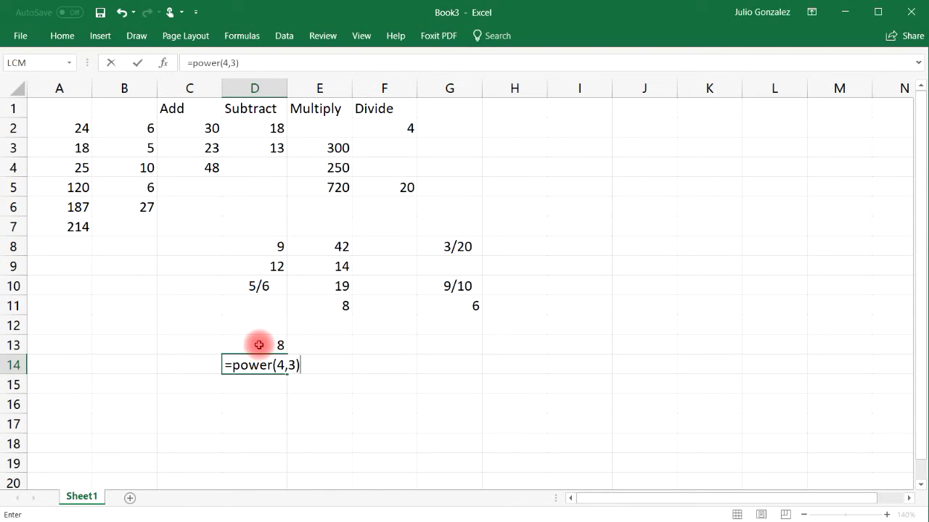
key("Return")
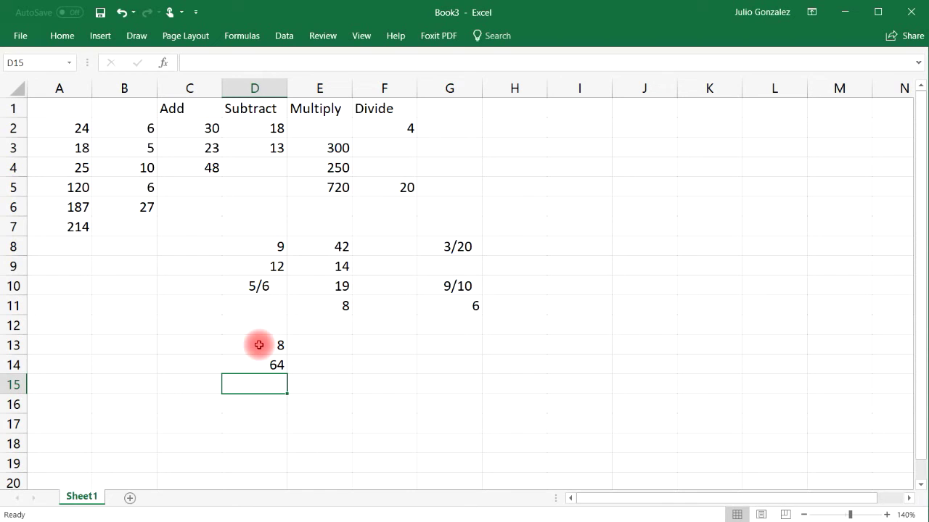
Enter =2^3 in D15 and =4^3 in D16, giving 8 and 64.
type("=")
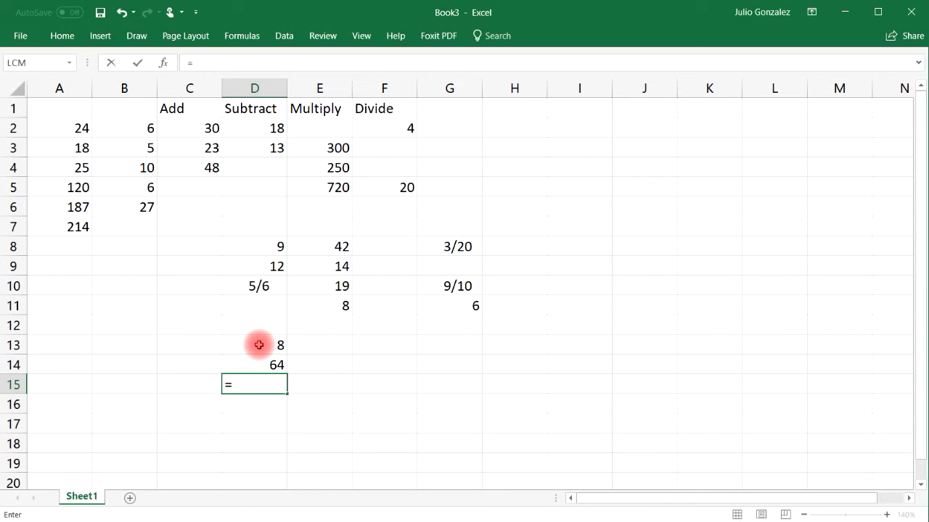
type("2^3")
key("Return")
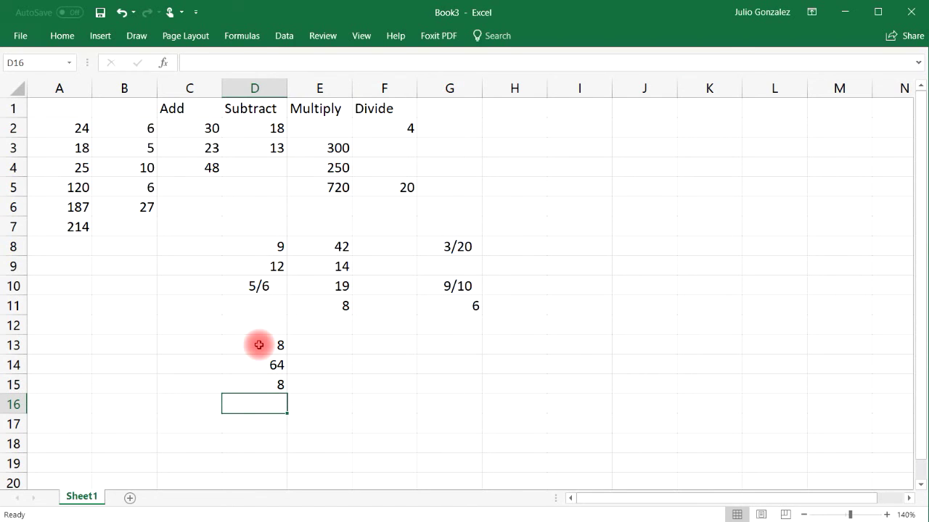
type("=4")
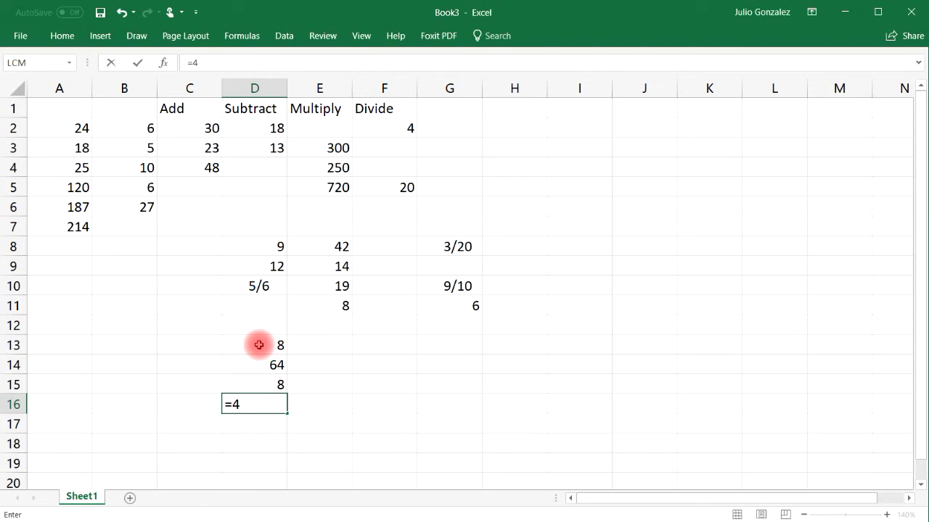
type("^3")
key("Return")
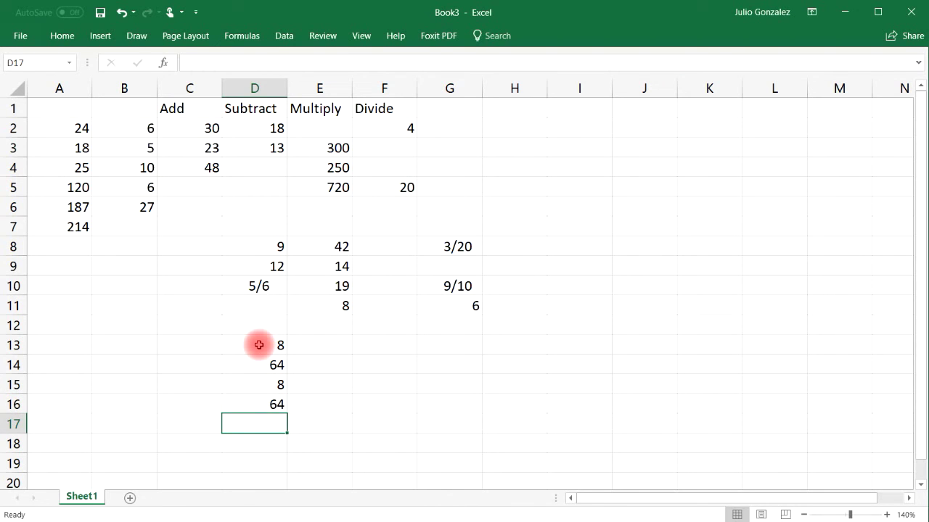
Enter =5^4 in E13 so it shows 625.
left_click(320, 350)
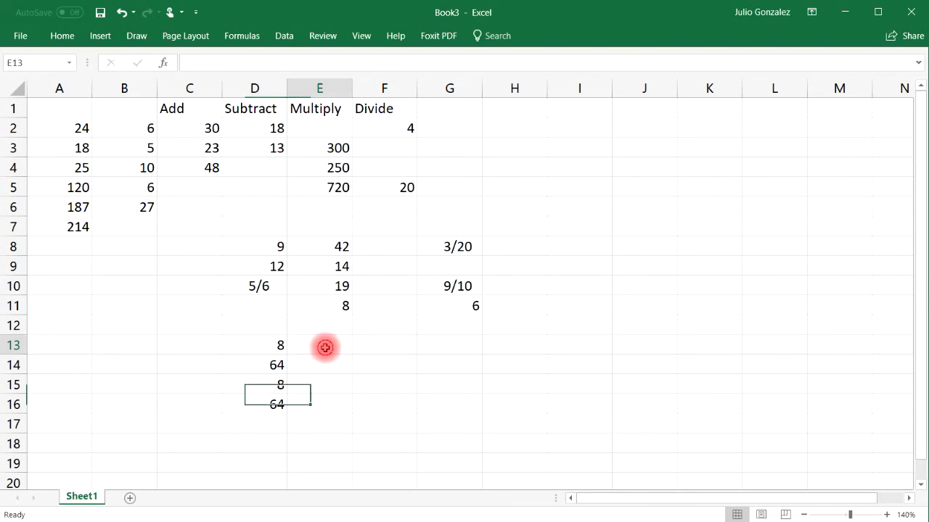
type("=")
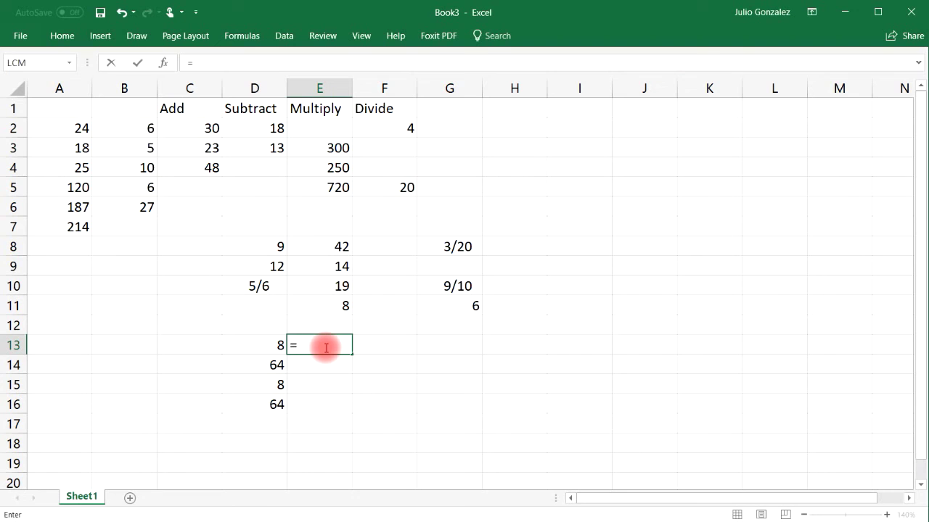
type("5^4")
key("Return")
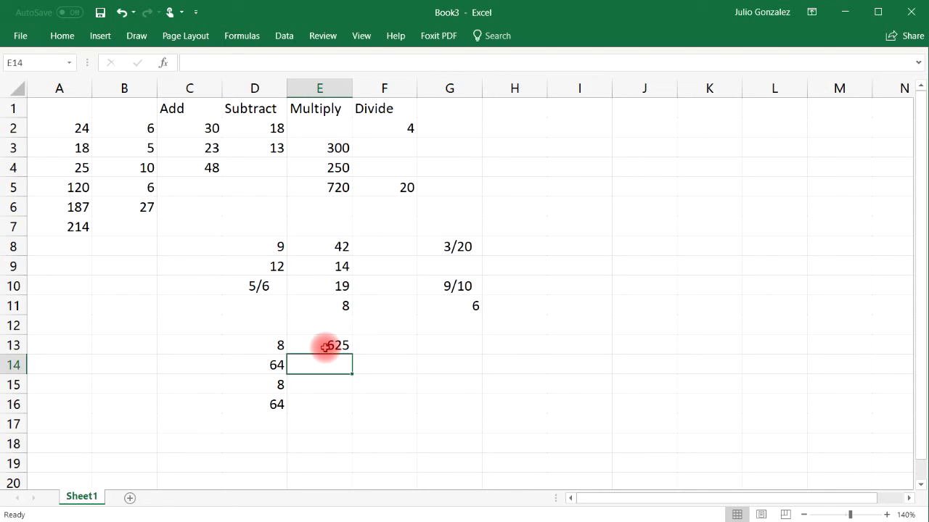
Enter =SQRT(25), =SQRT(49) and =SQRT(81) in F13:F15, giving 5, 7 and 9.
left_click(403, 337)
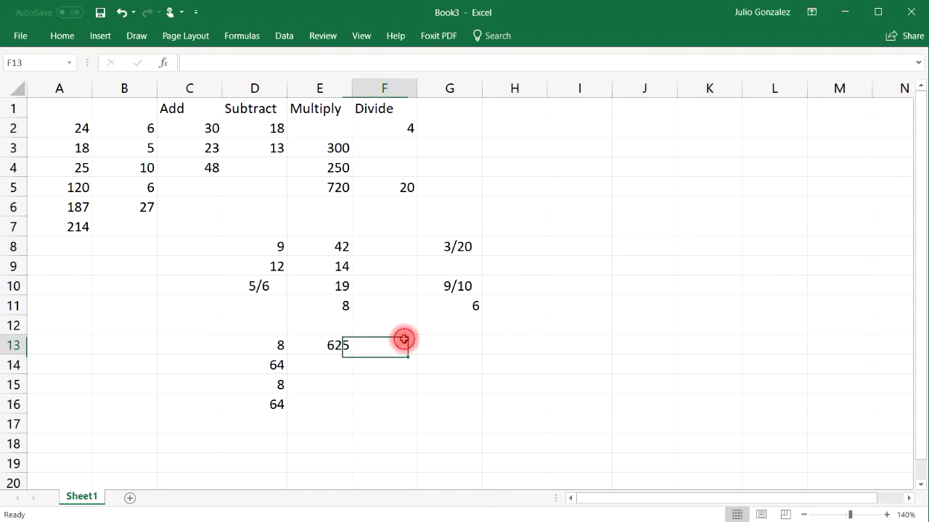
type("=sq")
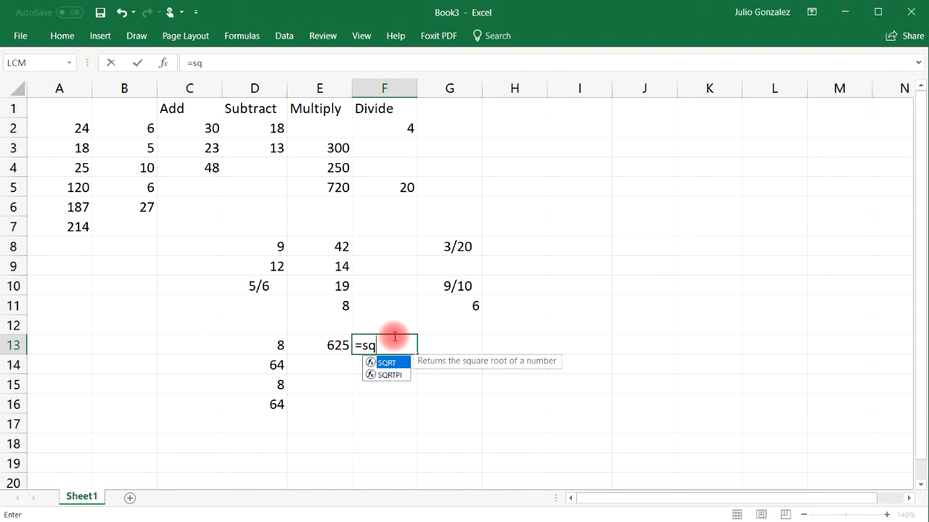
type("rt(25")
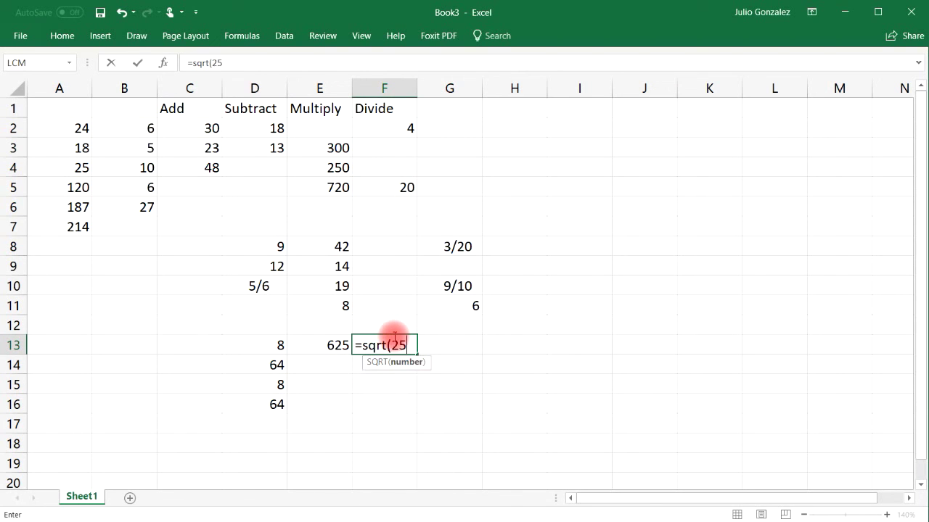
type(")")
key("Return")
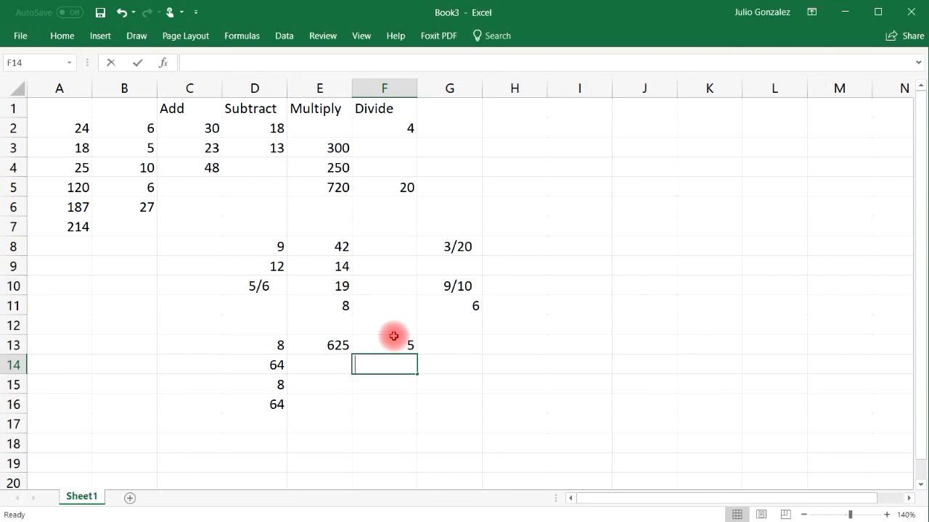
type("=sqrt(")
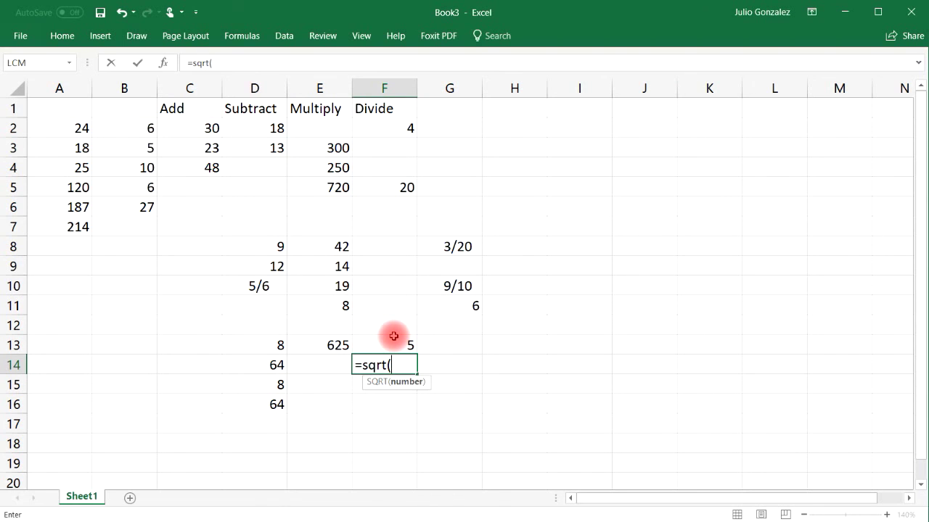
type("49)")
key("Return")
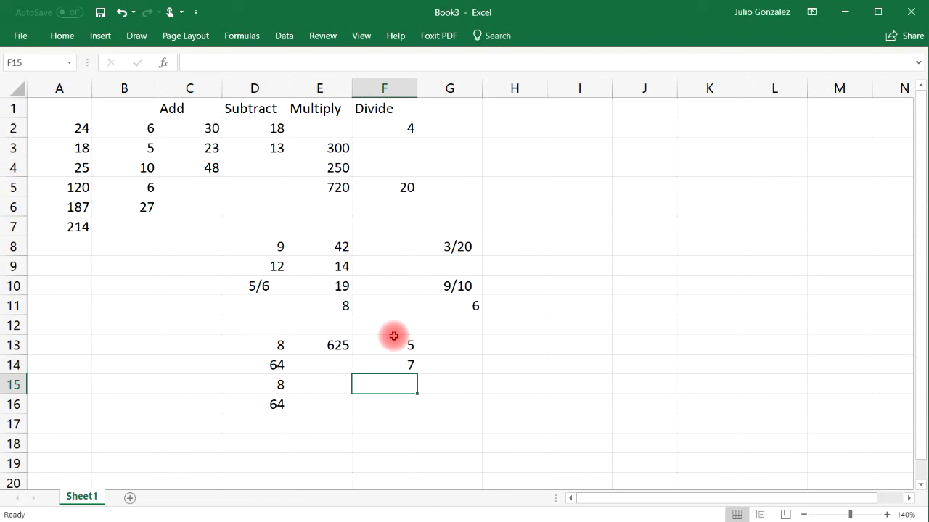
type("=sqr")
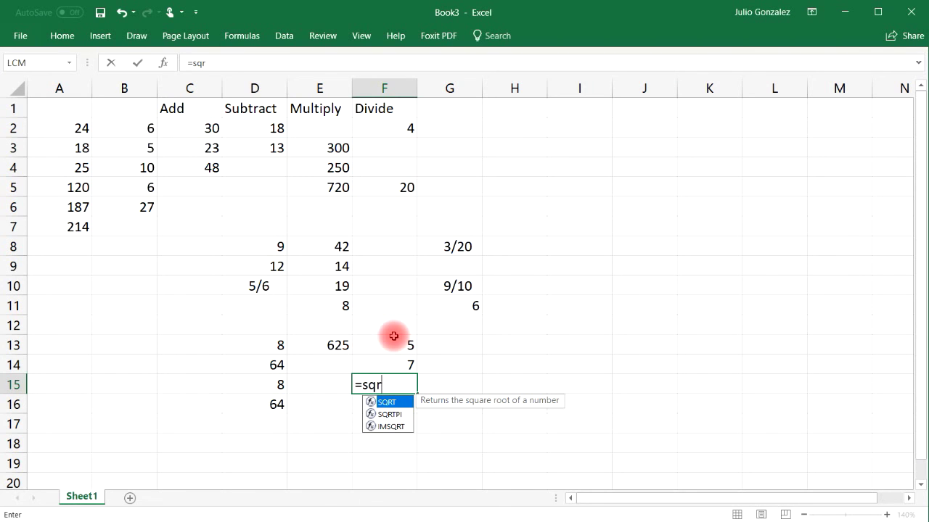
type("t(81")
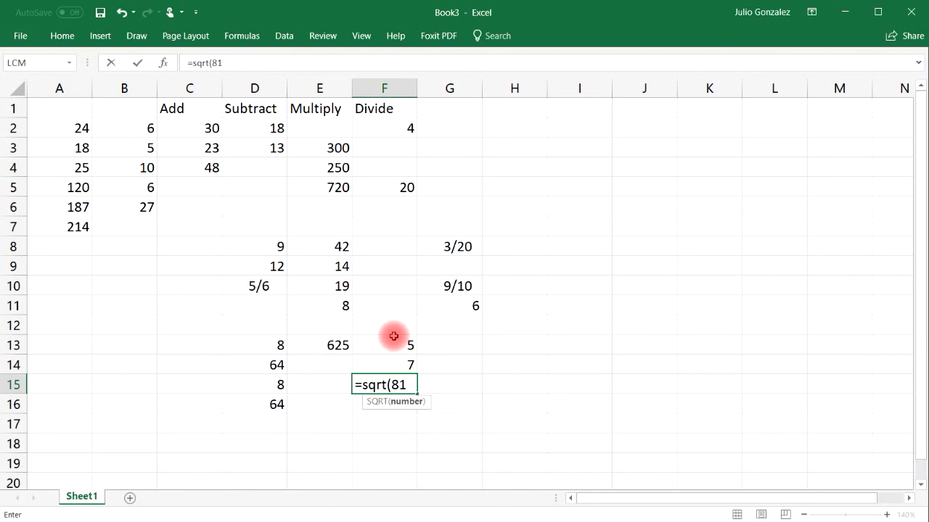
type(")")
key("Return")
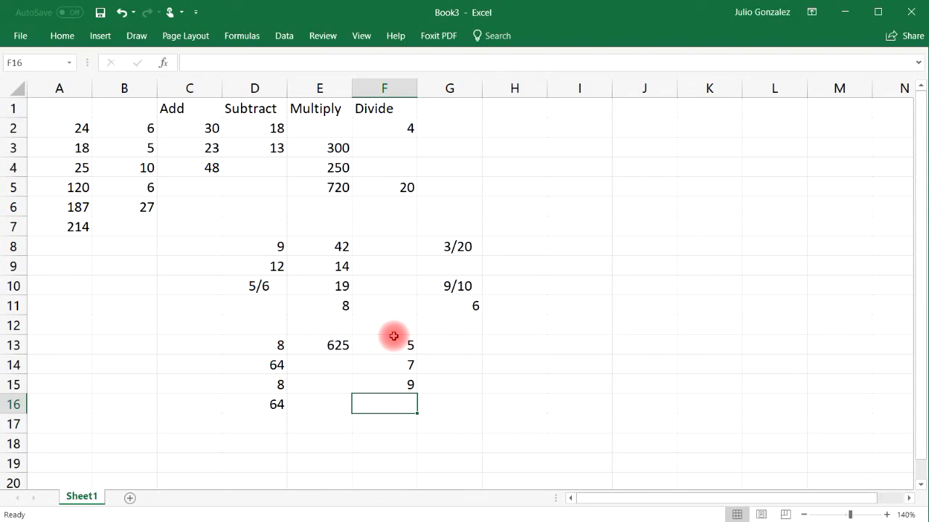
Enter =25^(1/2), =49^(1/2) and =81^(1/2) in G13:G15, giving 5, 7 and 9.
left_click(452, 347)
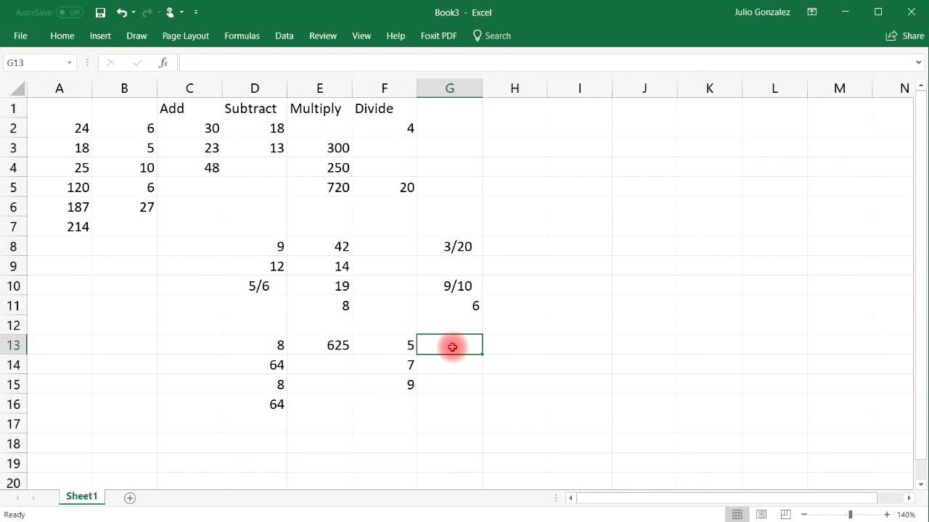
type("=25")
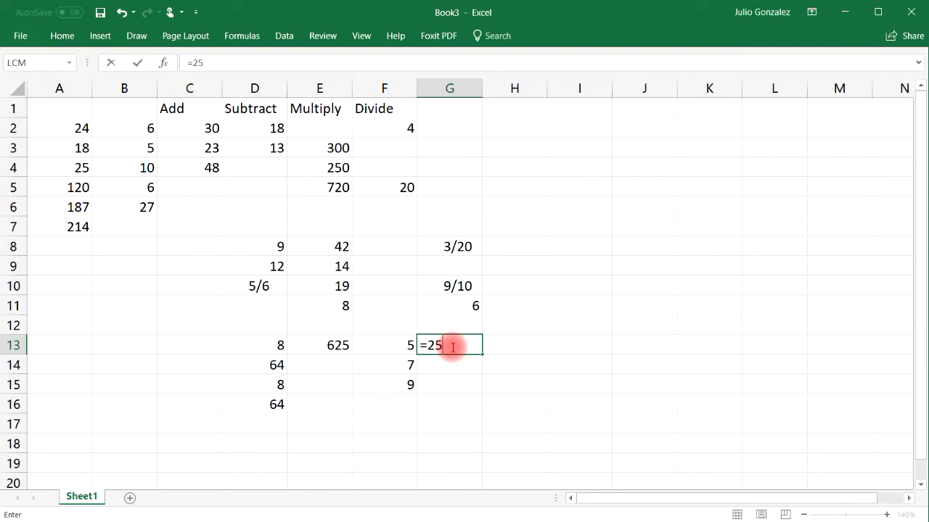
type("^(1/2)")
key("Return")
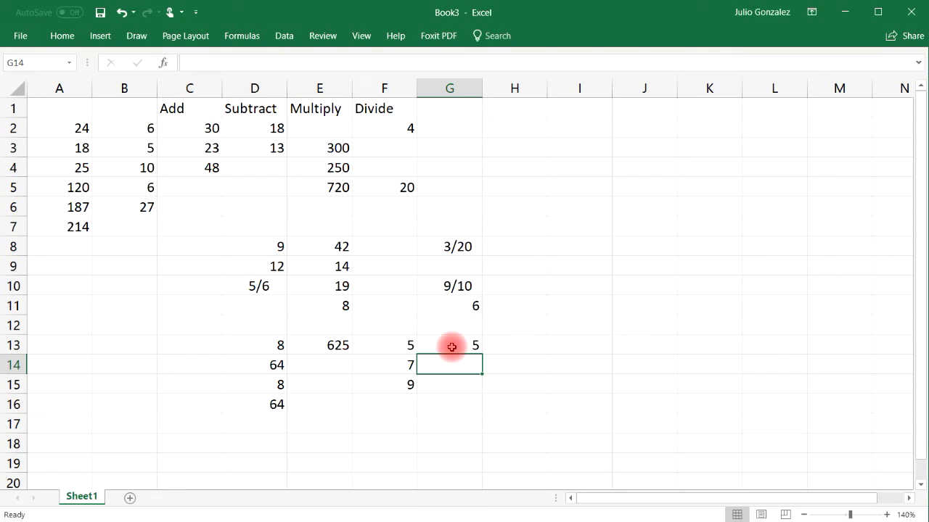
type("=sqrt(49)")
key("BackSpace")
key("BackSpace")
key("BackSpace")
key("BackSpace")
key("BackSpace")
key("BackSpace")
key("BackSpace")
key("BackSpace")
type("49^1/2")
key("Return")
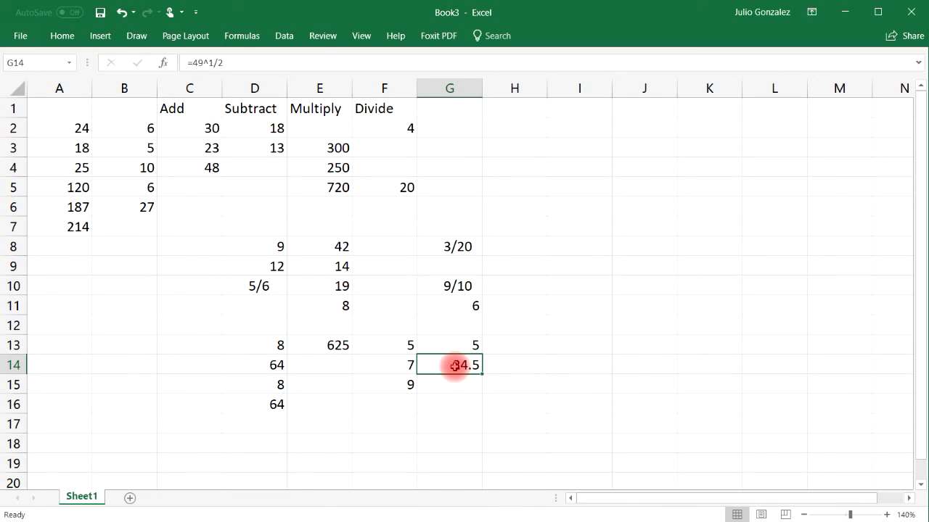
type("=49^(1/2)")
key("Return")
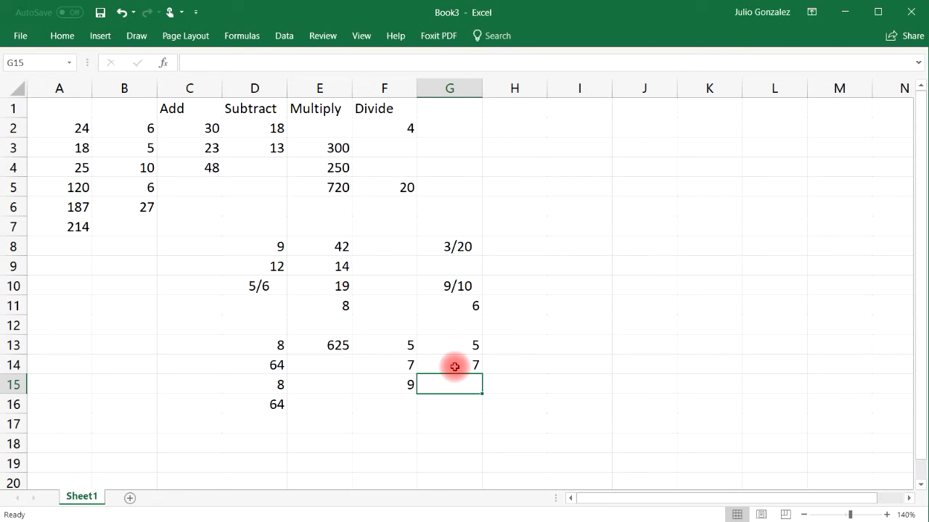
type("=81")
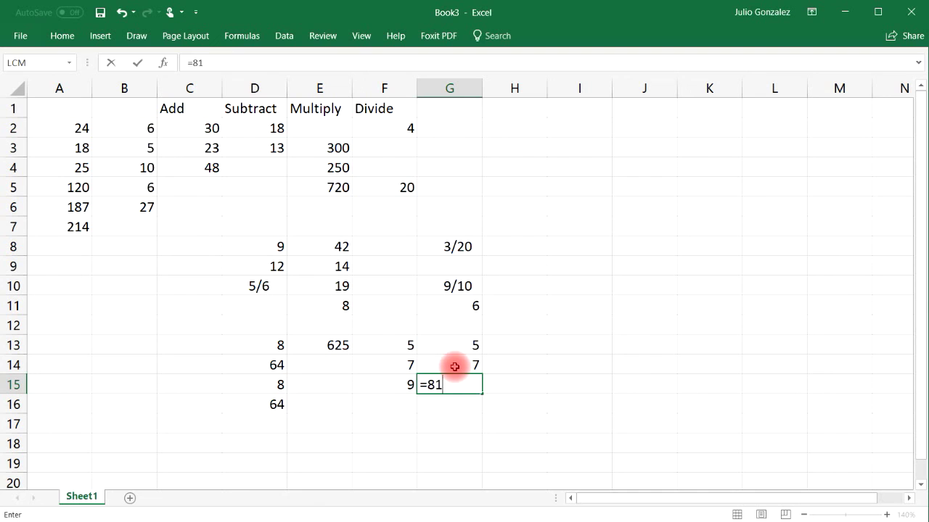
type("^(1/2)")
key("Return")
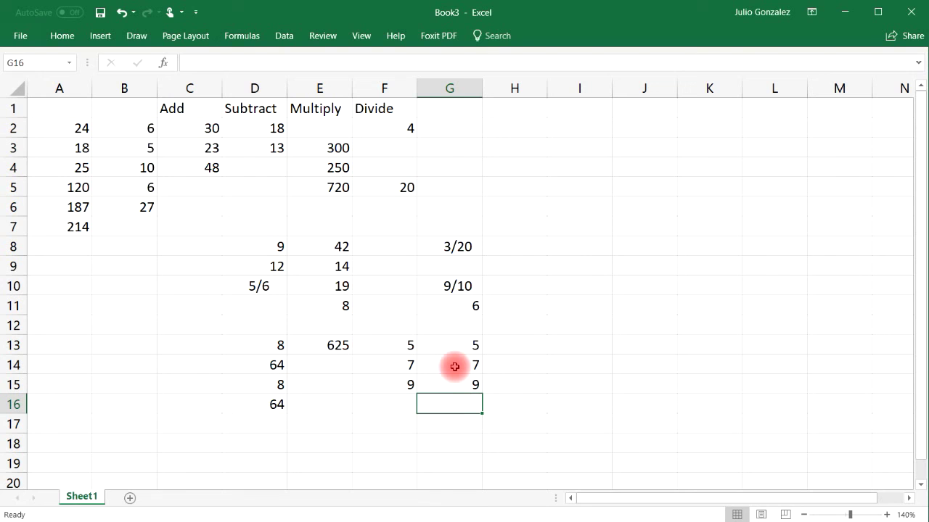
Enter =8^(1/3) in H13 and =64^(1/3) in H14, giving 2 and 4.
left_click(508, 341)
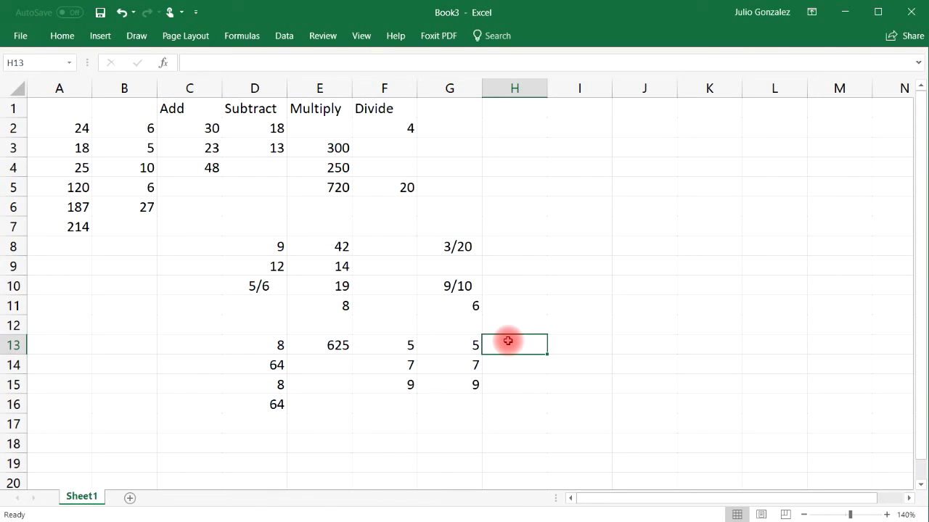
type("=8^(1/")
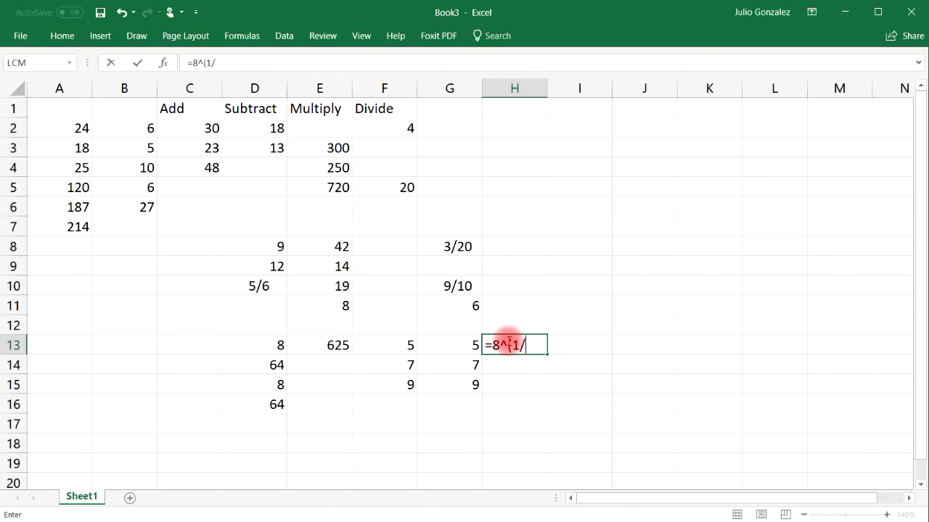
type("30")
key("BackSpace")
type(")")
key("Return")
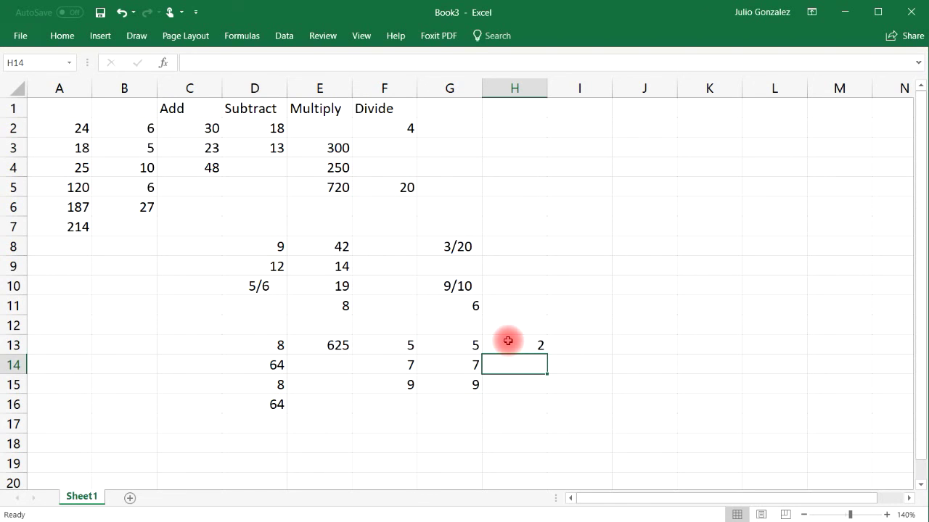
type("=")
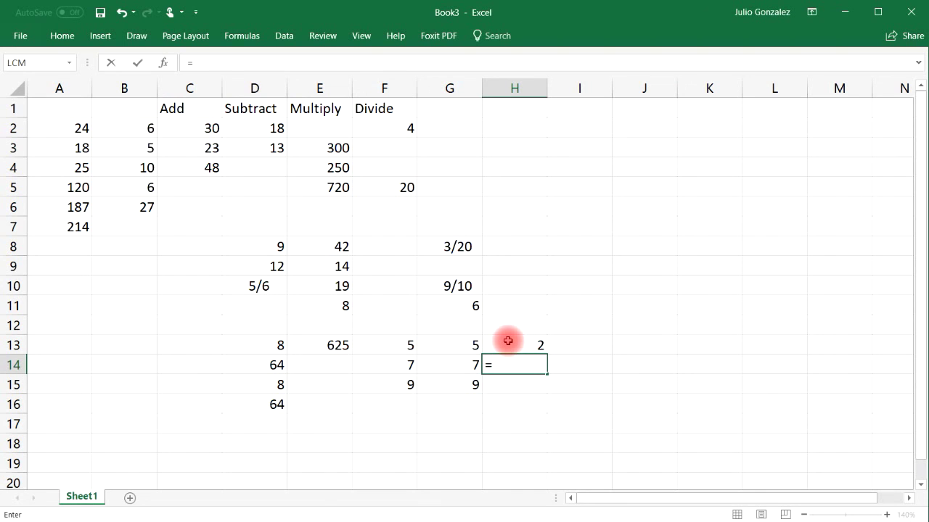
type("64^(1/3)")
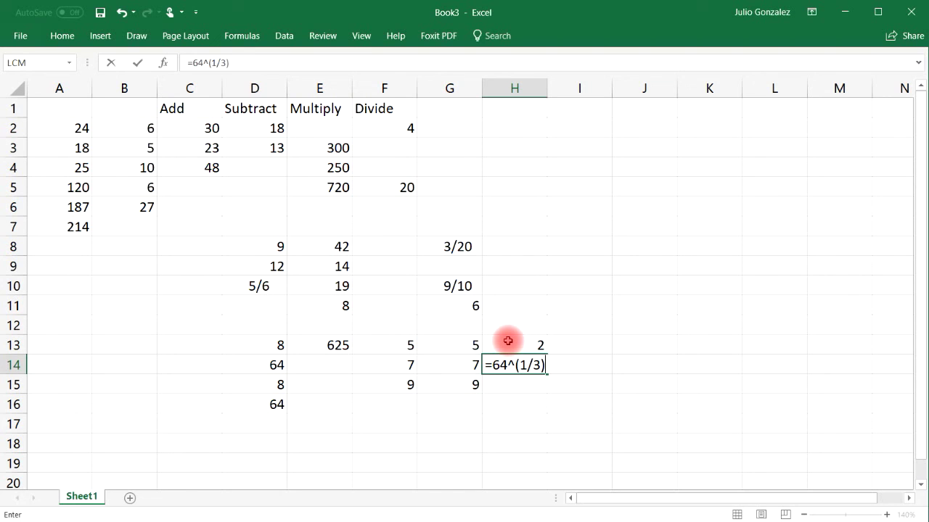
key("Return")
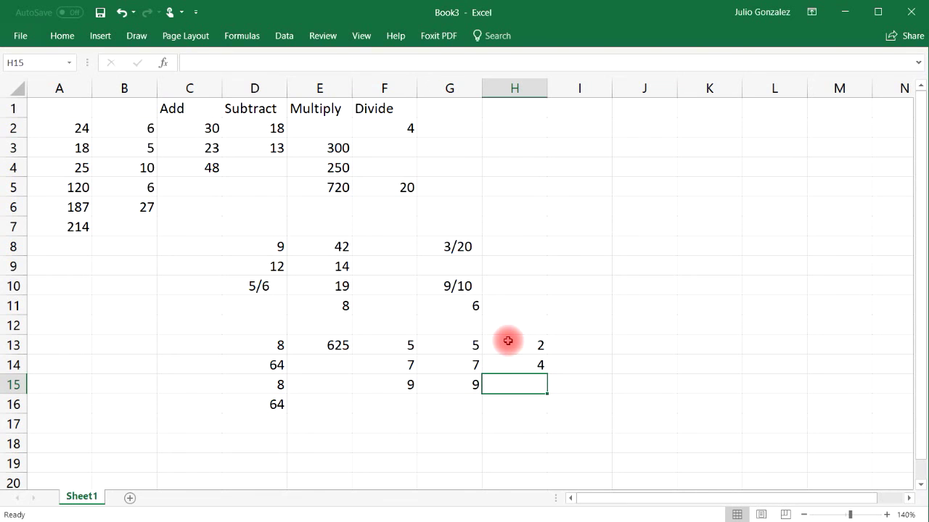
Compare the formulas in D14, D16 and H14.
left_click(279, 362)
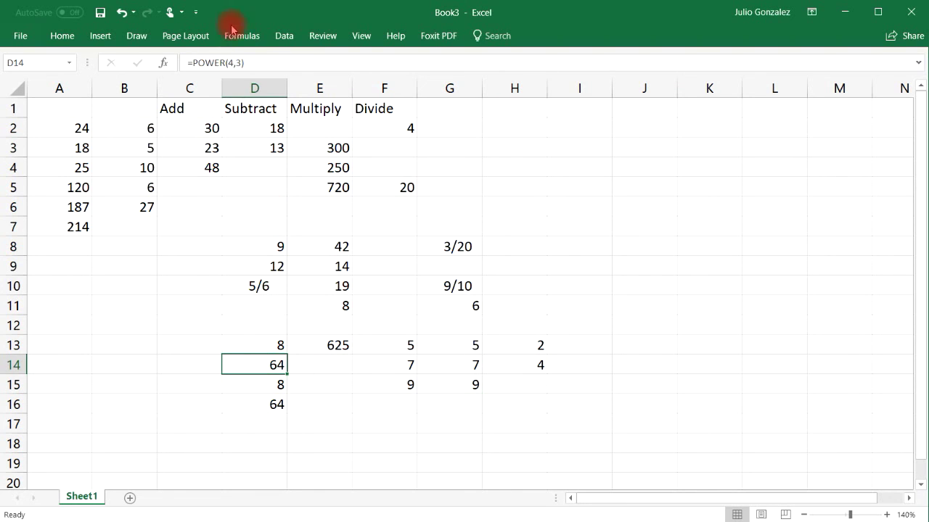
left_click(269, 404)
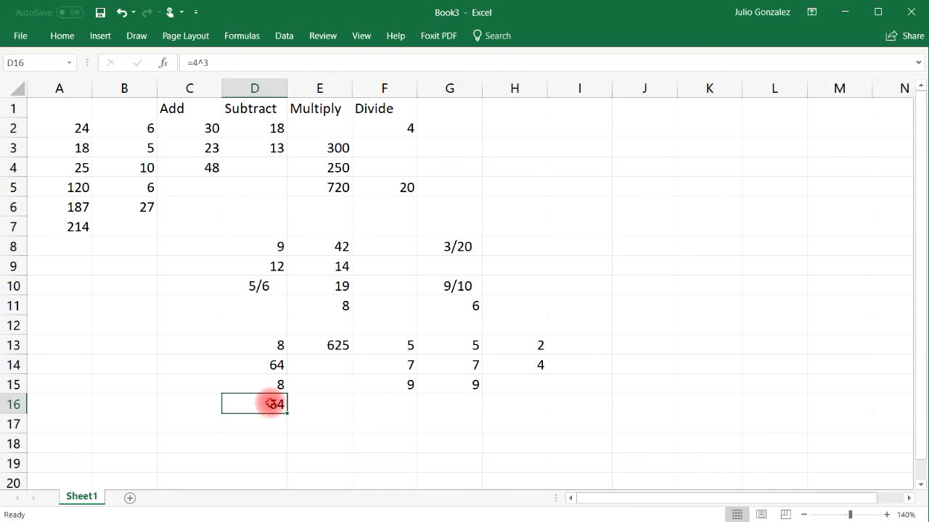
left_click(537, 368)
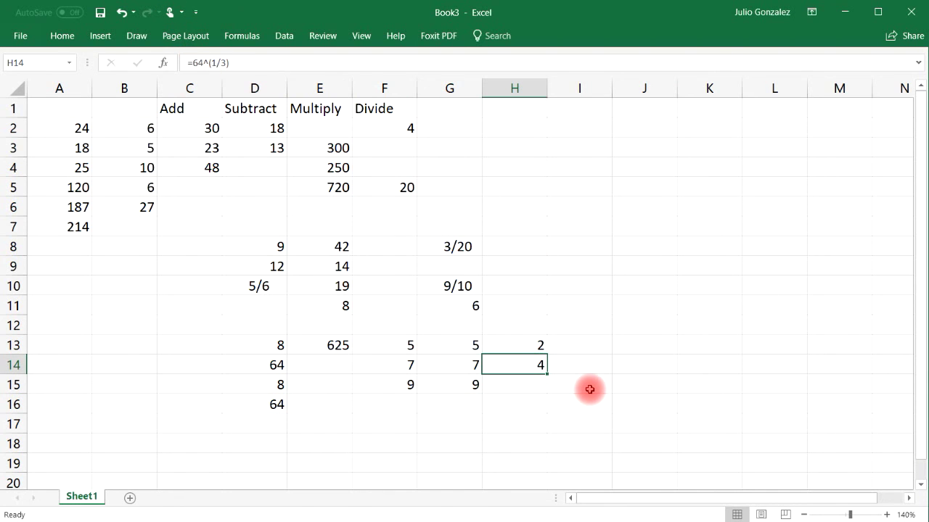